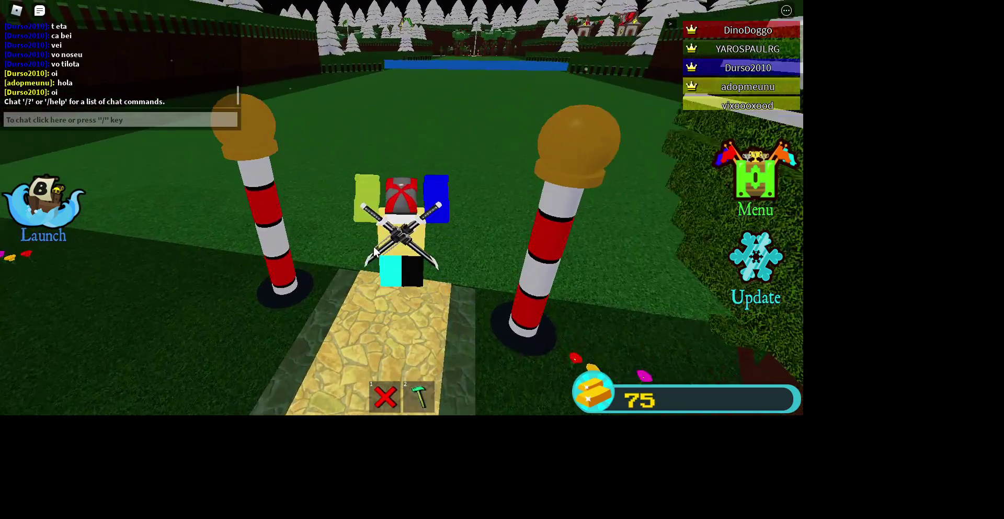
Place a dark brown block beneath the character
left_click_drag(375, 252, 549, 235)
key("grave")
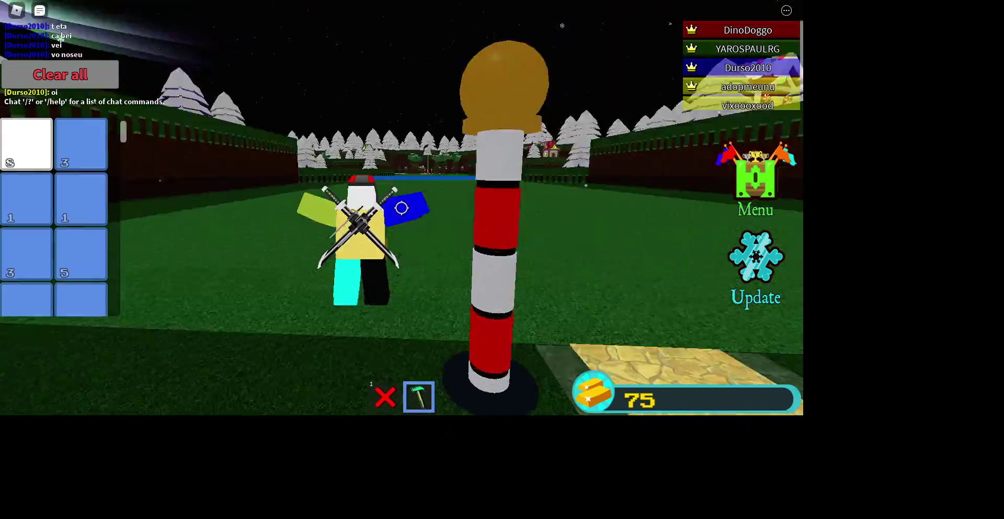
right_click_drag(401, 208, 375, 163)
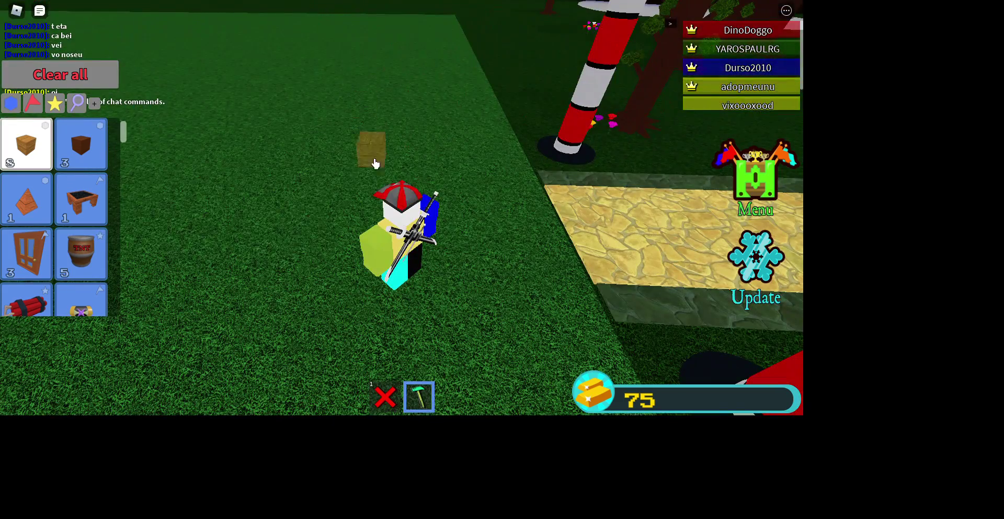
left_click(99, 151)
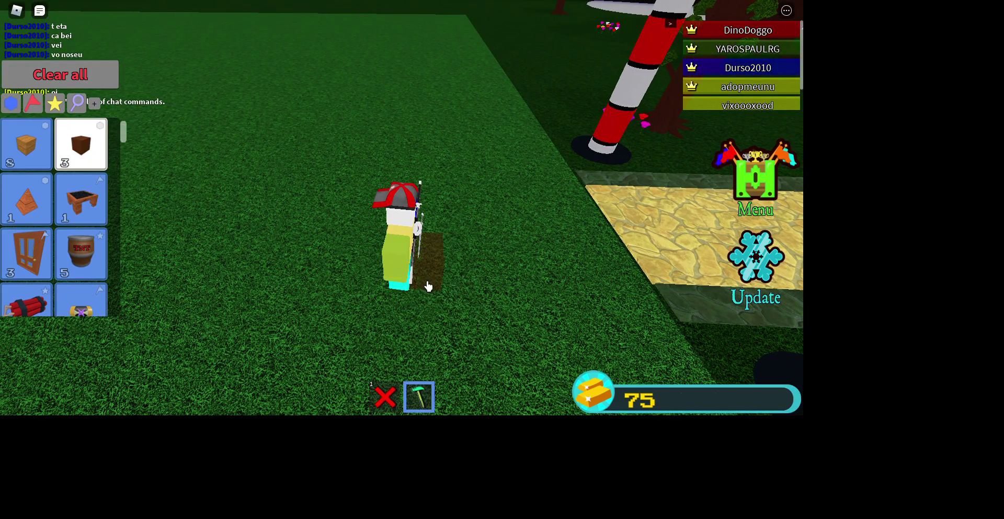
left_click(404, 287)
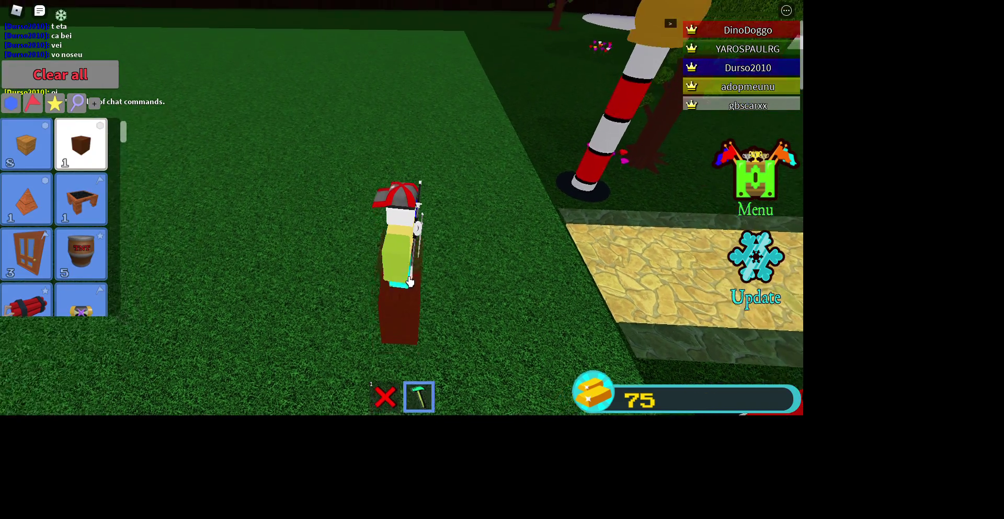
right_click_drag(404, 279, 357, 291)
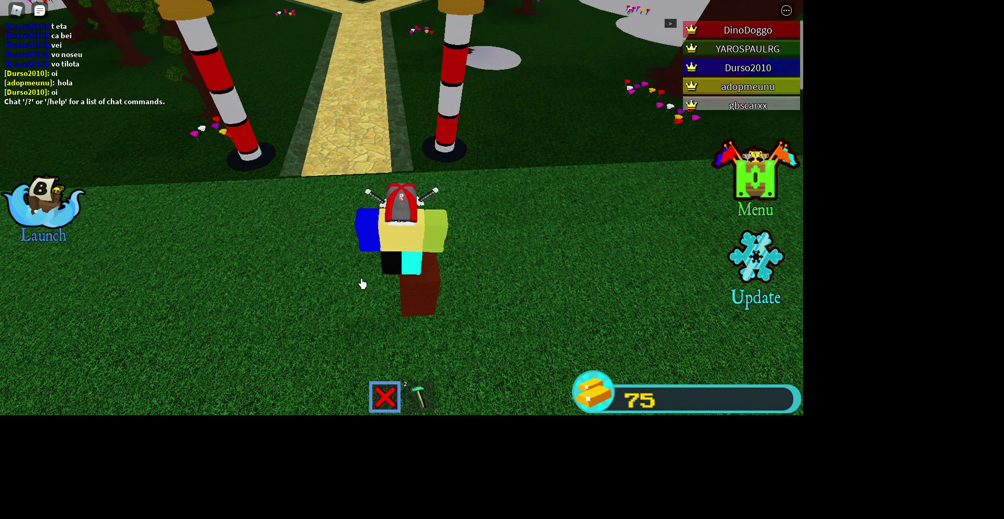
Stack a column of grey stone blocks under the character
key("2")
scroll(55, 236, "down", 3)
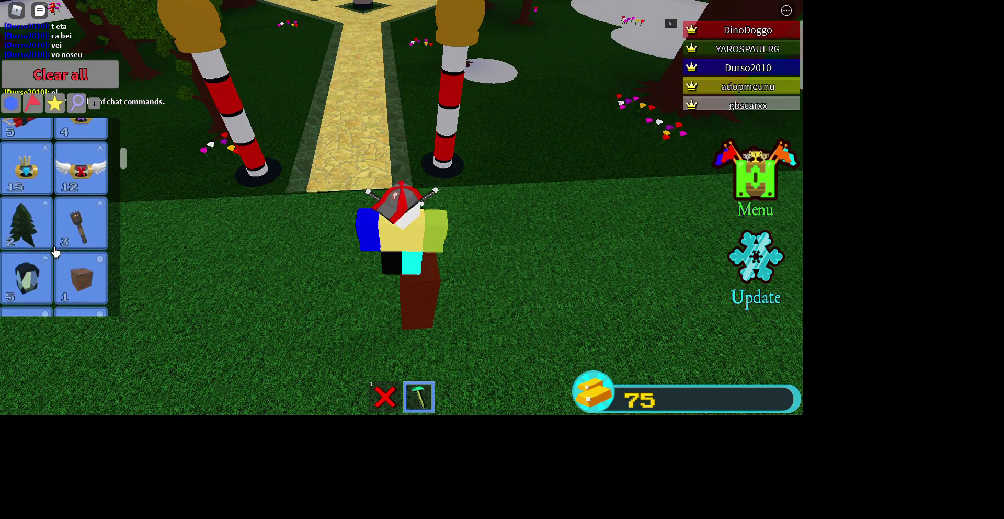
scroll(49, 259, "down", 5)
left_click(82, 233)
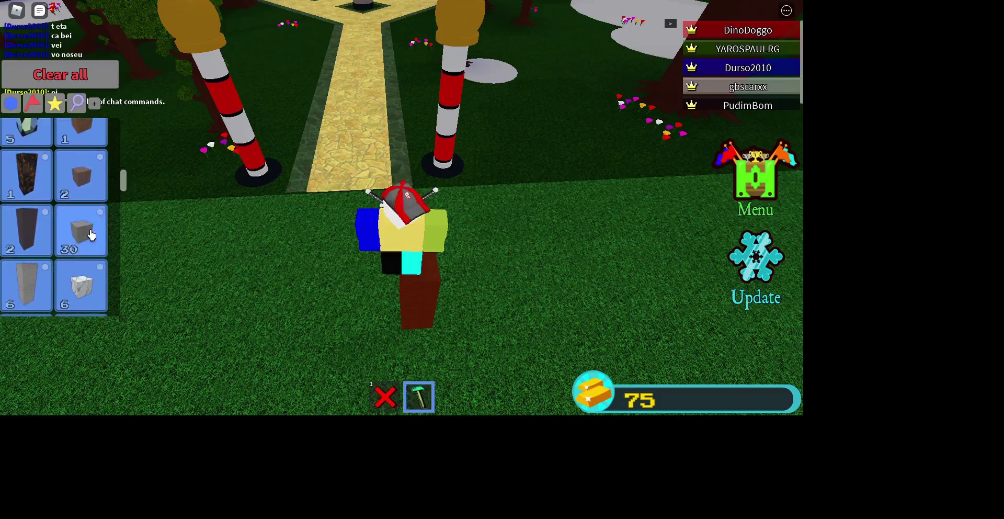
scroll(400, 324, "up", 2)
scroll(399, 324, "up", 5)
left_click(402, 212)
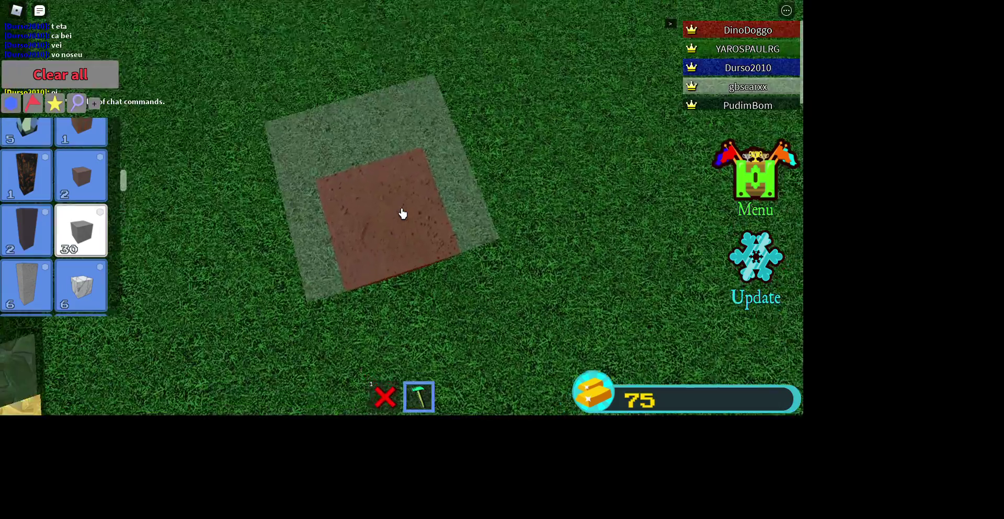
left_click(402, 213)
left_click(402, 213)
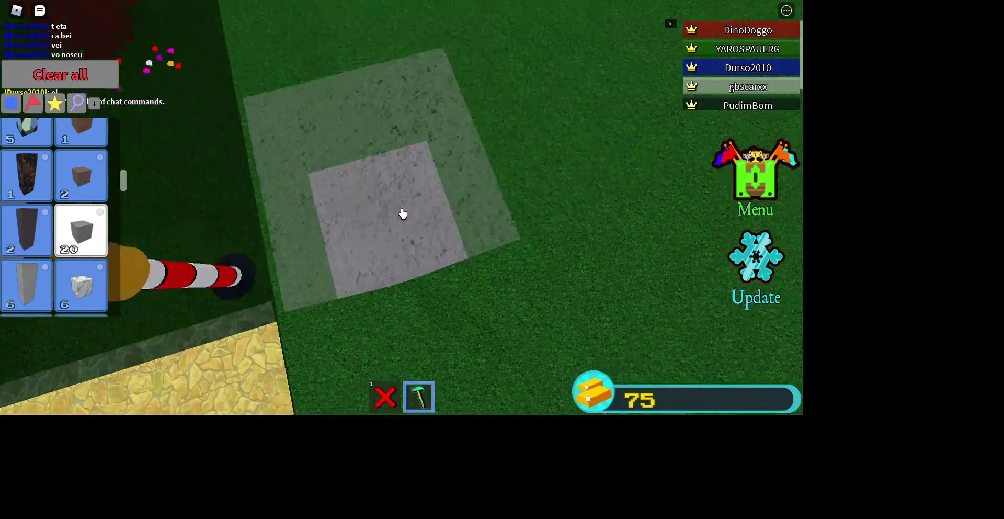
left_click(401, 213)
left_click(402, 212)
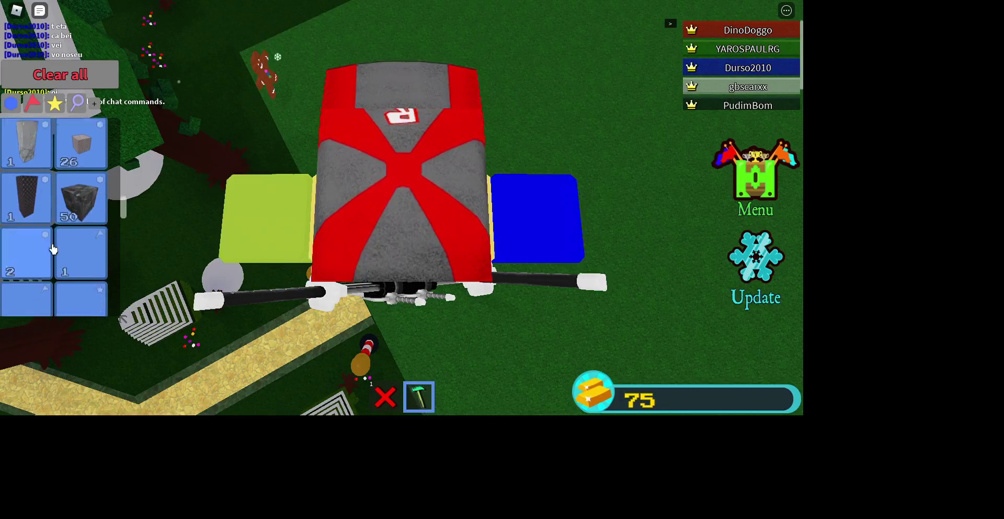
scroll(79, 147, "down", 3)
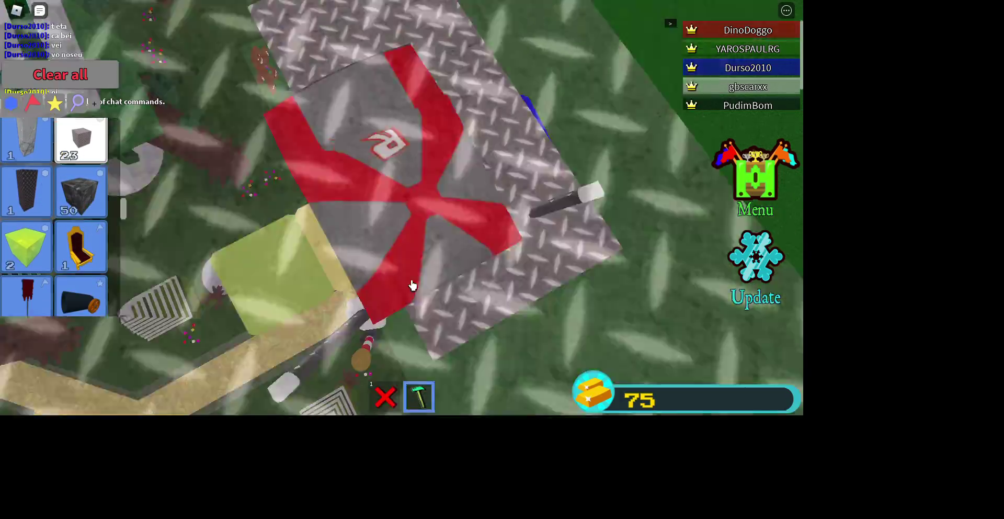
Add a grey stone block and metal plate blocks around the character and along the pillar
left_click(412, 285)
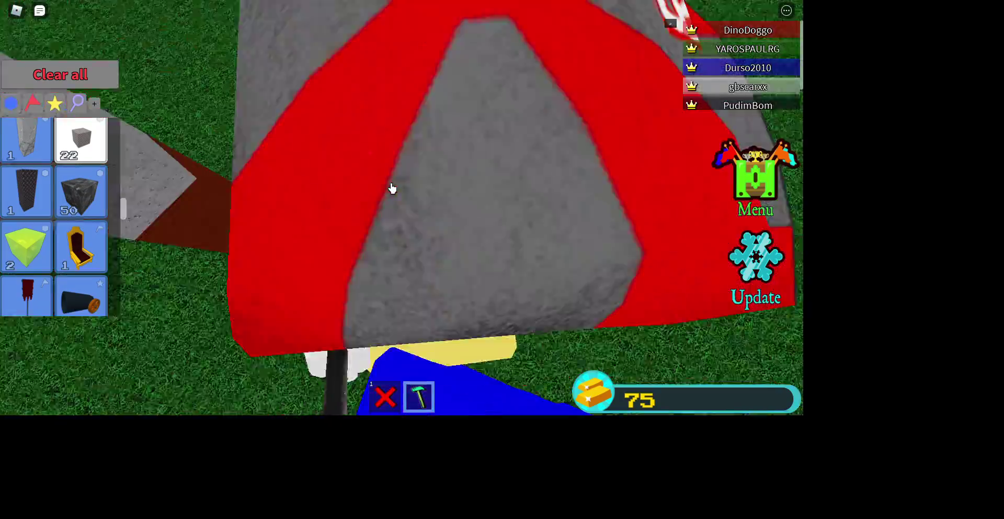
scroll(409, 231, "down", 5)
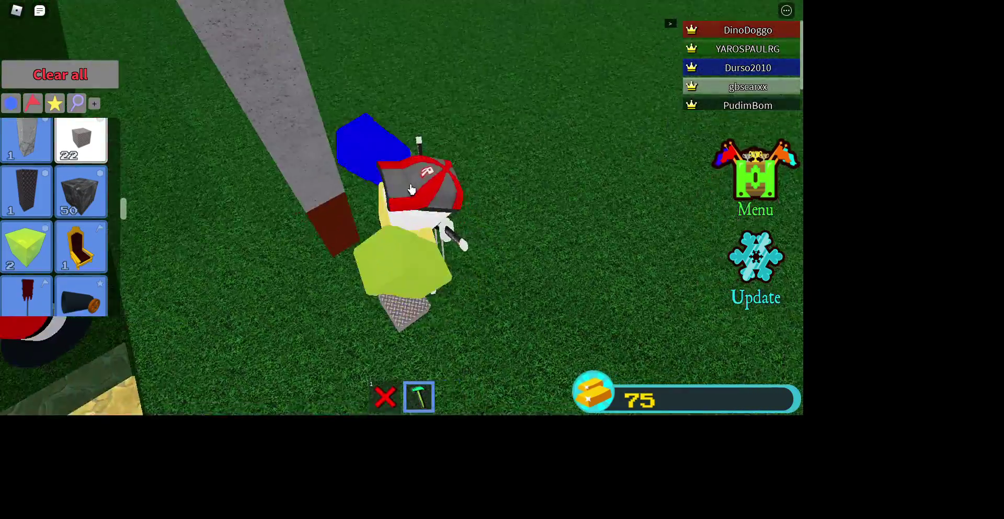
left_click(459, 260)
left_click(448, 244)
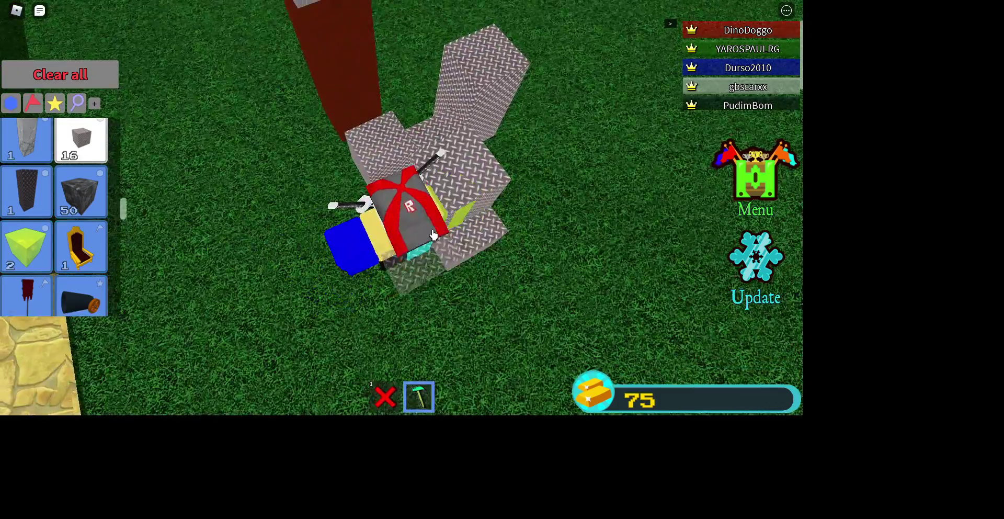
left_click(423, 224)
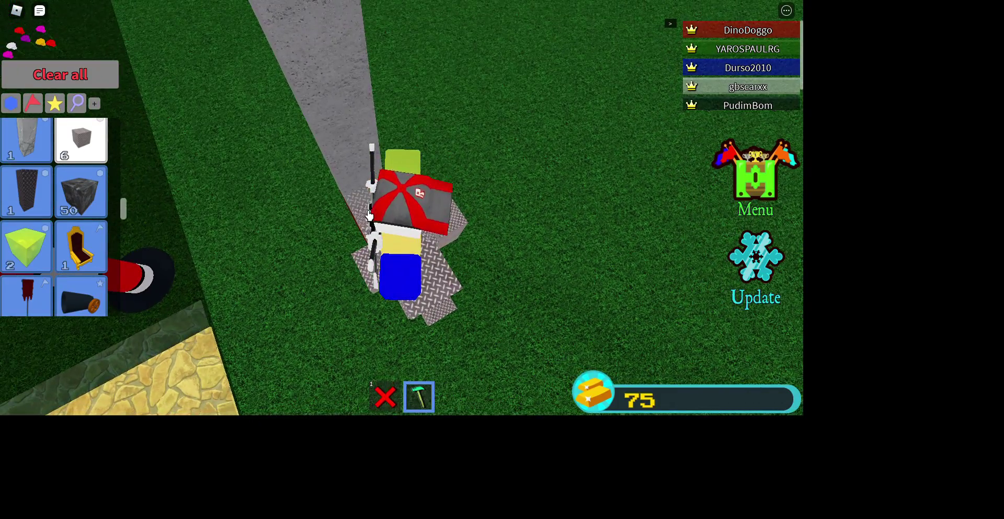
left_click(363, 172)
left_click(369, 157)
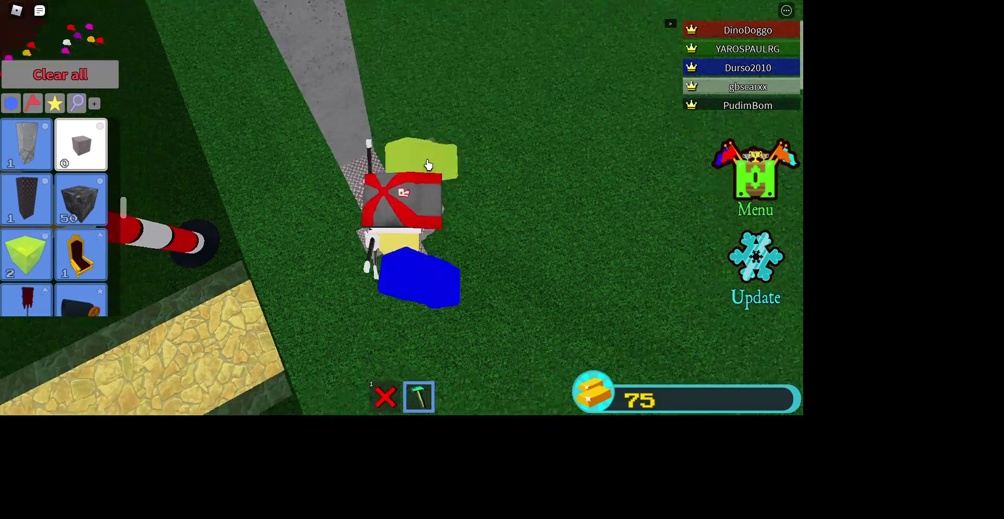
left_click(393, 157)
Stack black marble blocks over the build around the character
left_click(81, 200)
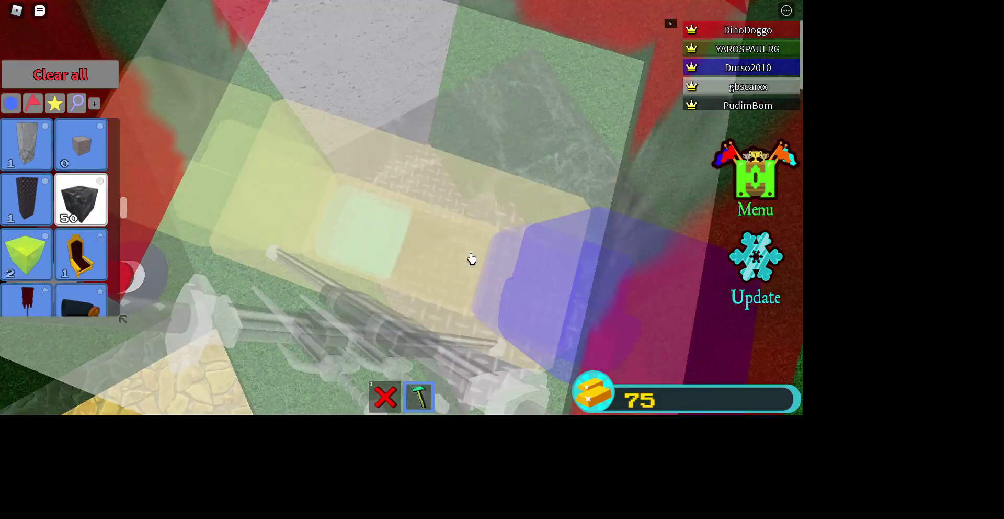
left_click(405, 216)
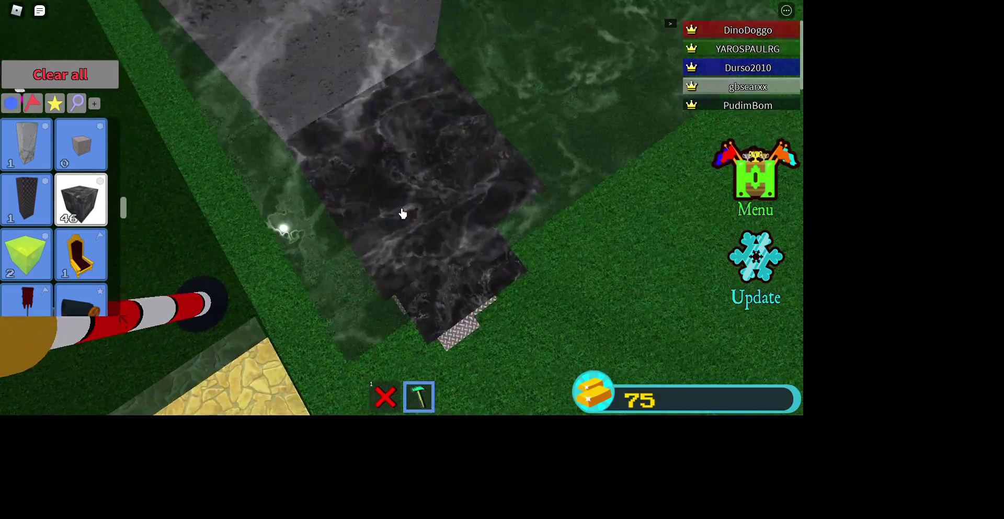
left_click(402, 213)
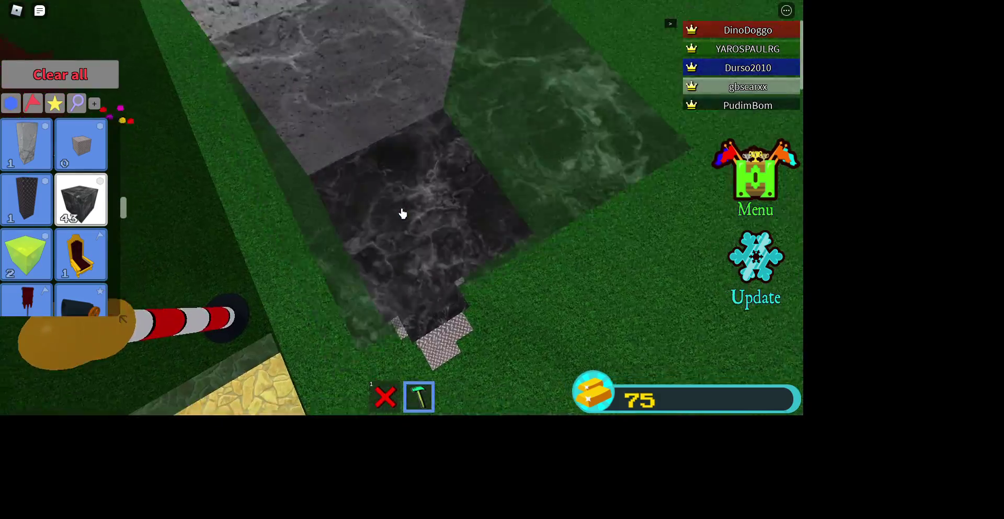
left_click(402, 214)
left_click(402, 214)
left_click(402, 214)
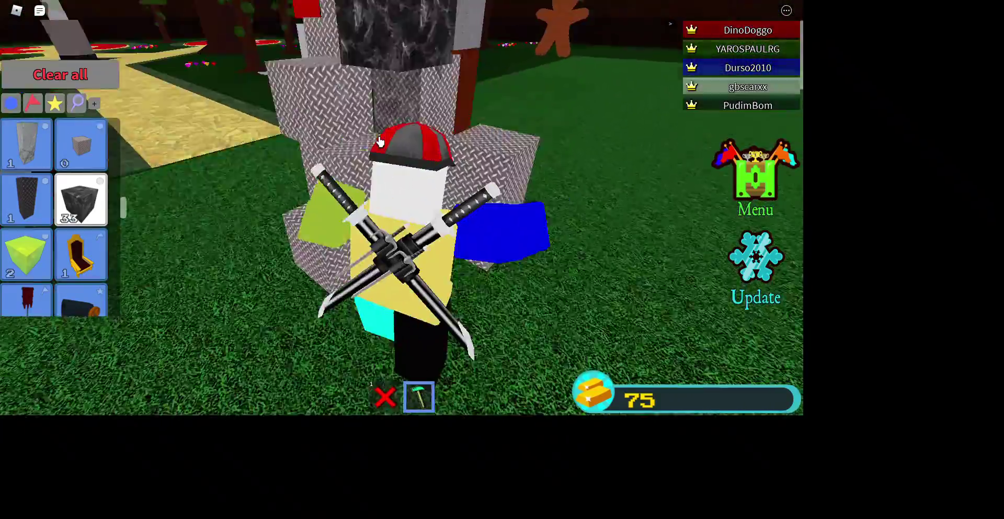
left_click(379, 143)
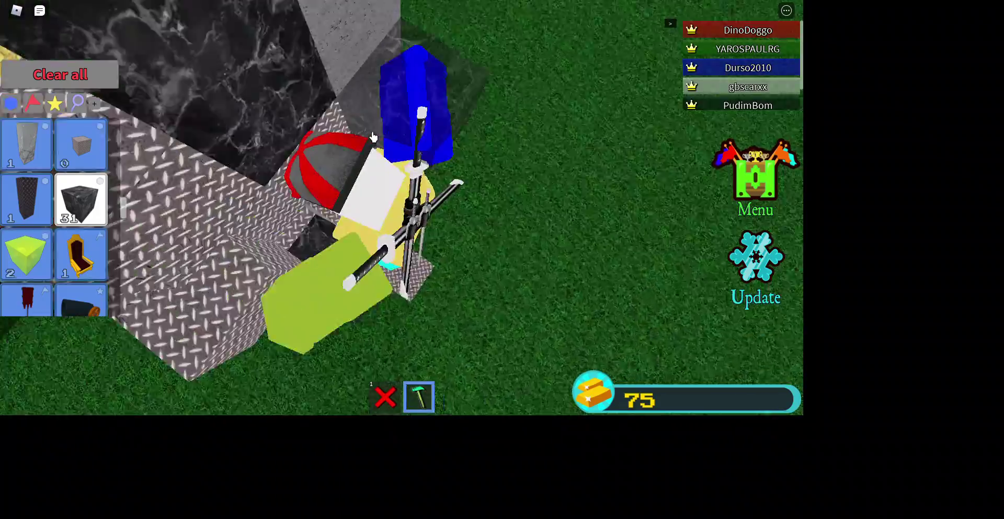
left_click_drag(373, 138, 372, 139)
scroll(373, 138, "down", 8)
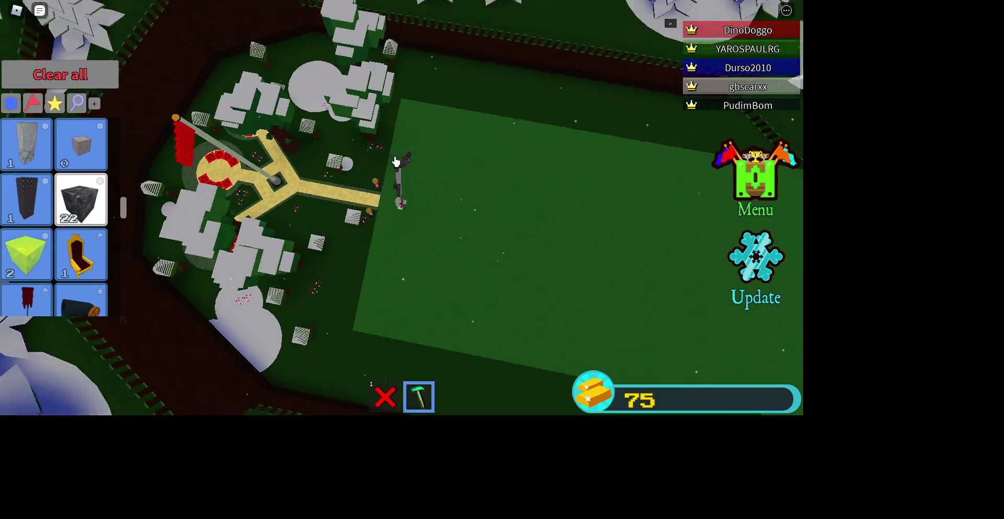
scroll(396, 161, "up", 8)
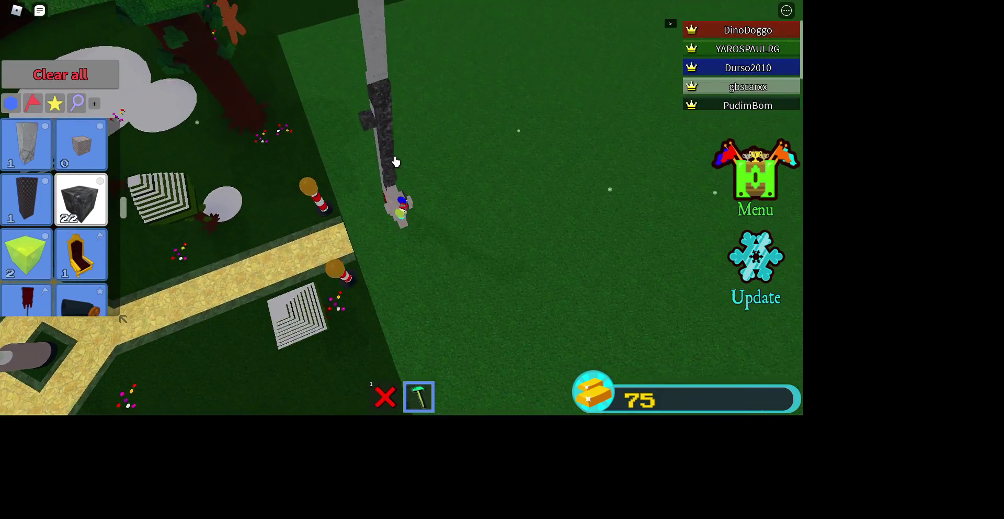
scroll(396, 162, "up", 5)
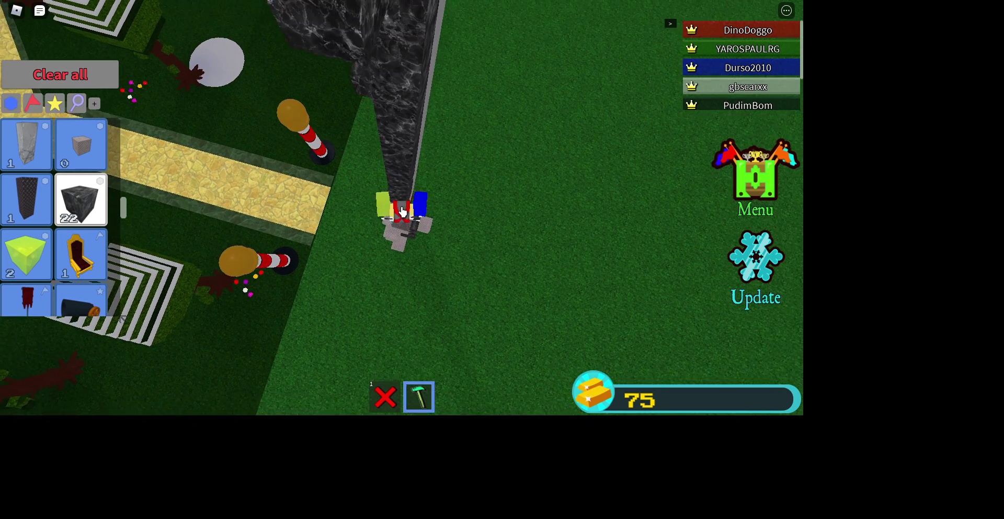
scroll(55, 219, "down", 5)
scroll(47, 228, "down", 5)
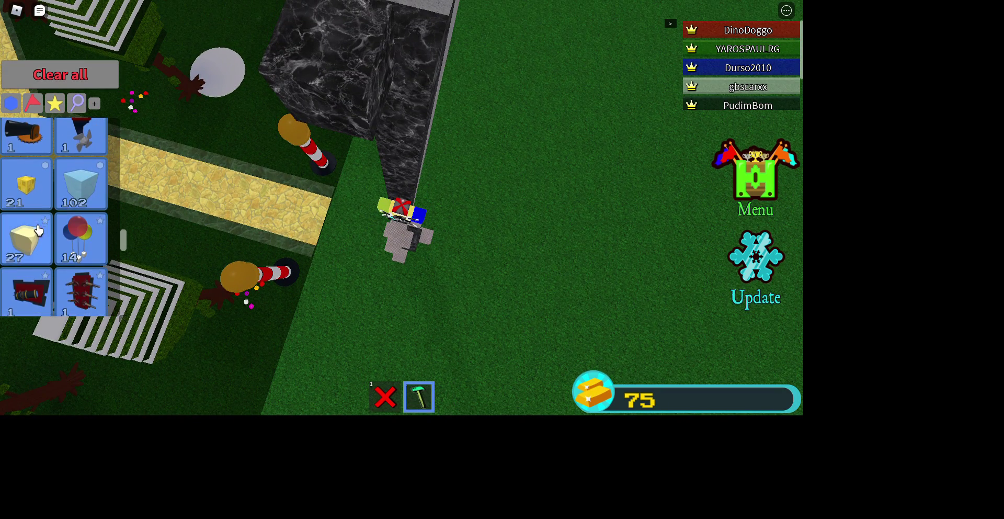
scroll(419, 220, "down", 3)
scroll(408, 218, "down", 3)
Top the tower with colourful blocks, including yellow, and place the first light blue ice block
left_click(405, 216)
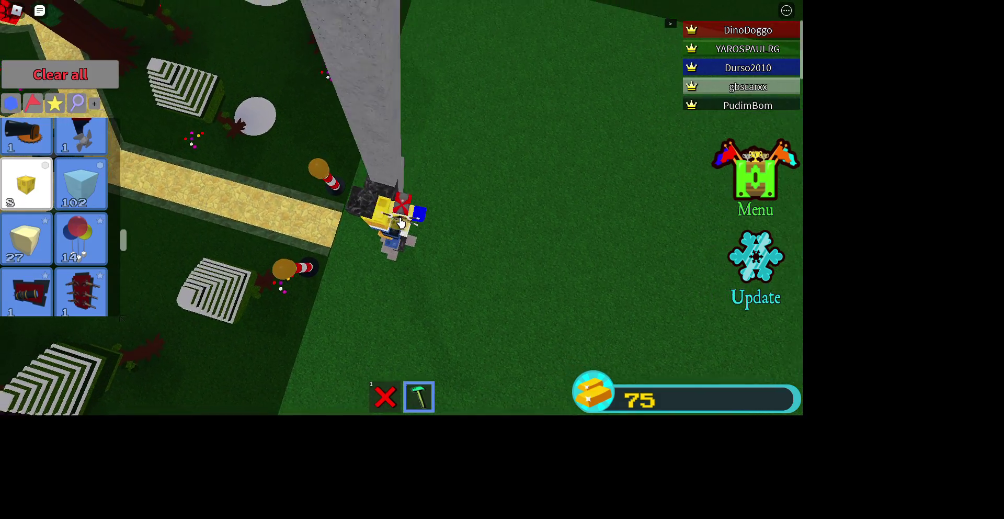
left_click(396, 208)
left_click_drag(393, 214, 549, 214)
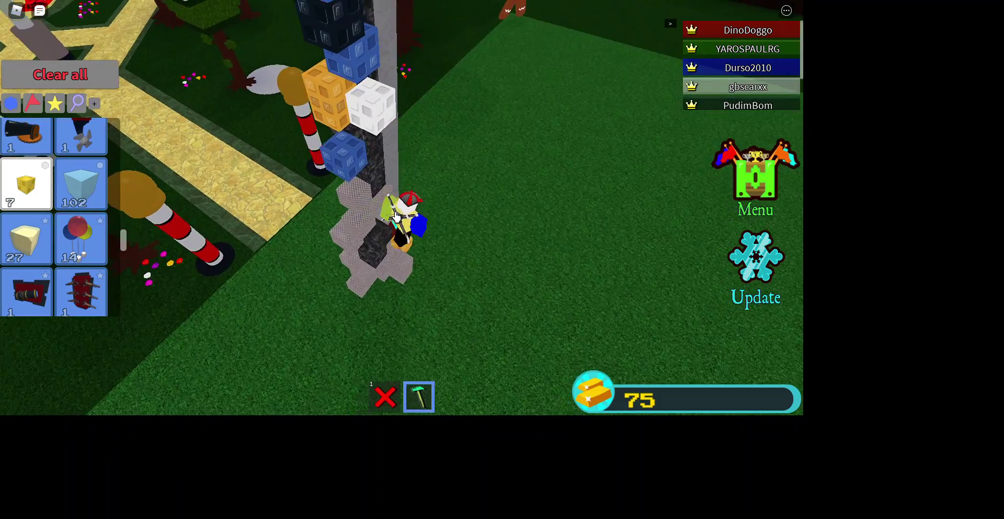
scroll(401, 208, "down", 5)
scroll(397, 206, "down", 5)
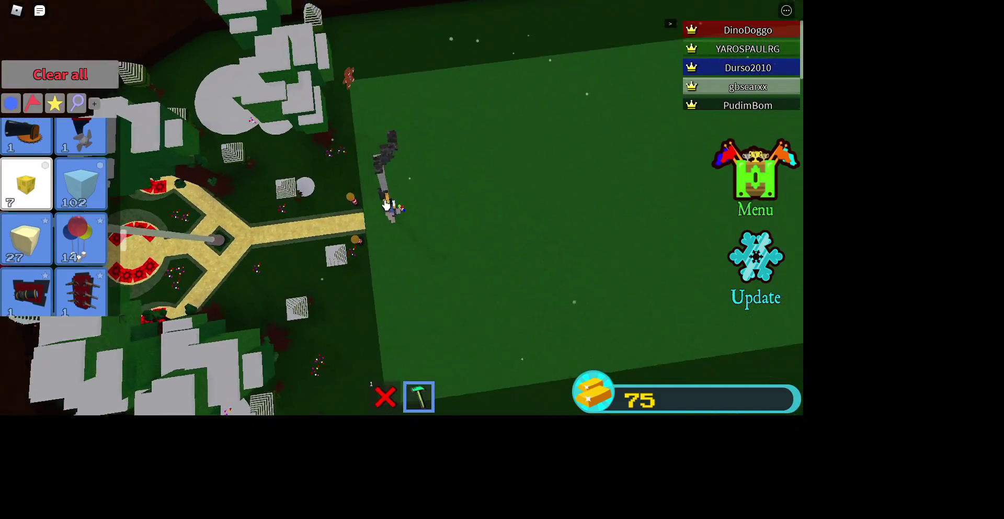
scroll(387, 203, "up", 4)
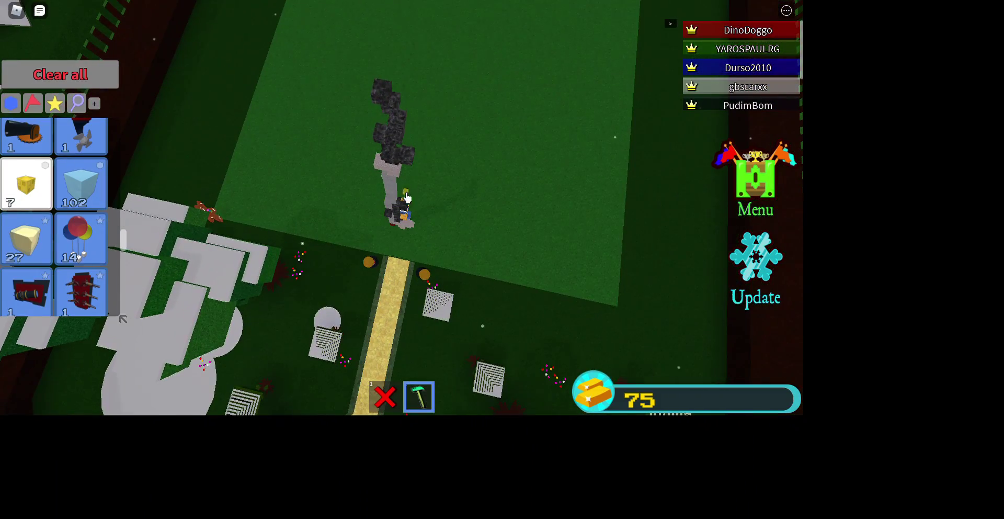
left_click(377, 98)
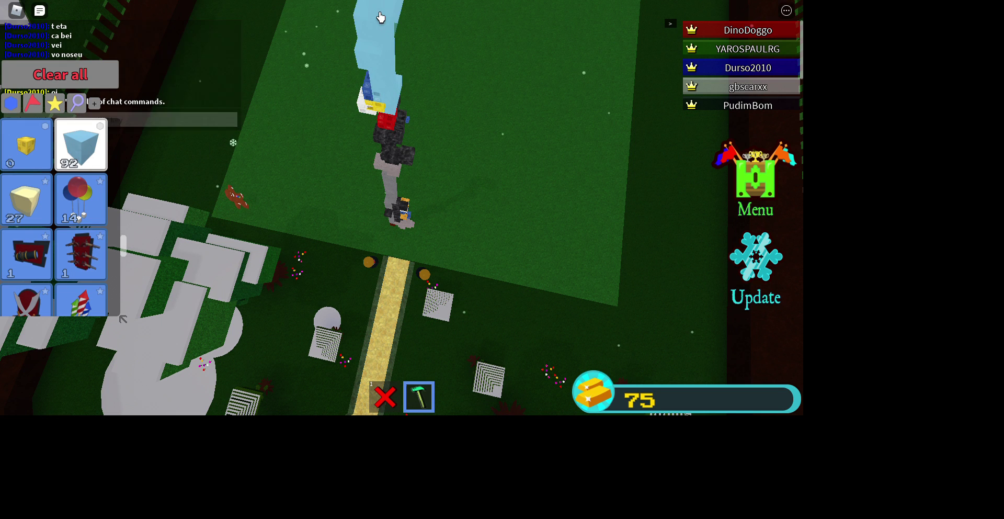
scroll(385, 113, "down", 4)
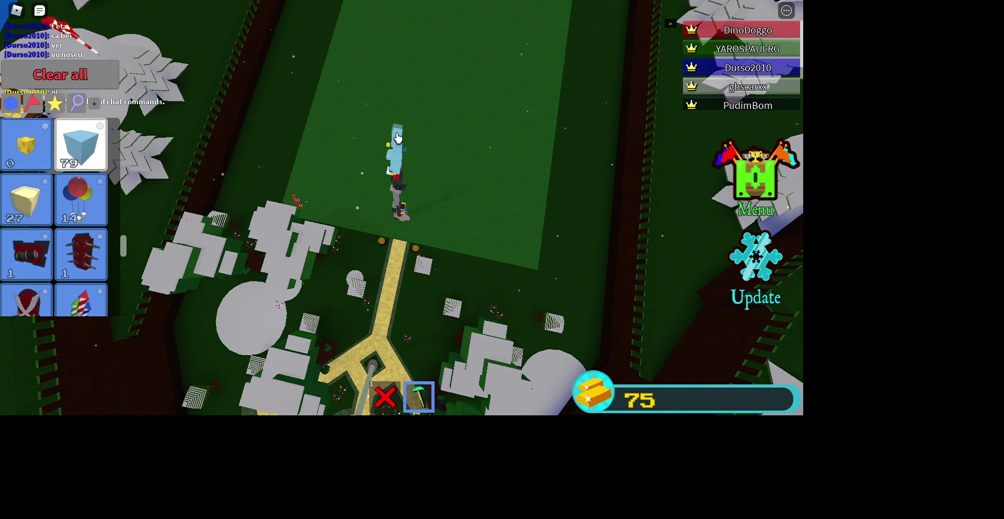
Inspect the tall ice column from around the plot and add ice blocks beside the tower base
right_click(399, 134)
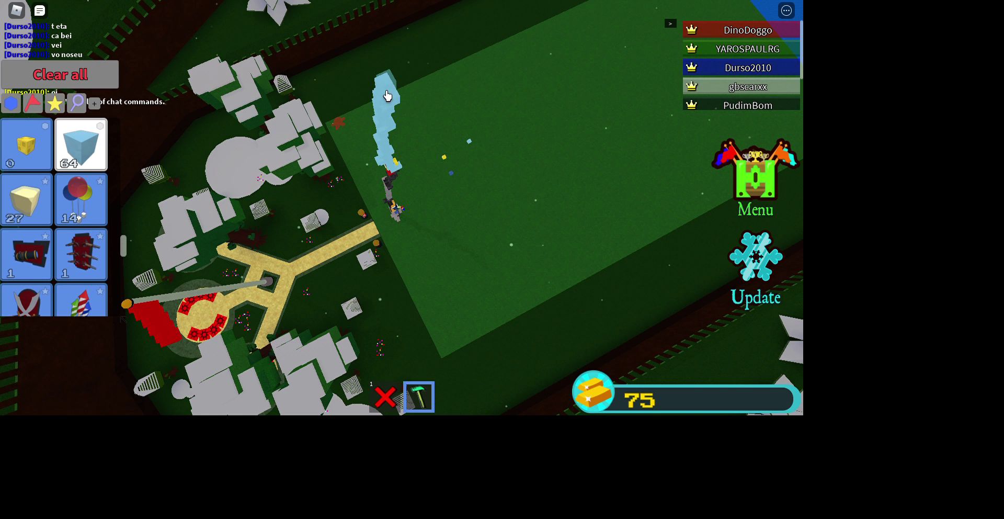
left_click_drag(407, 80, 430, 100)
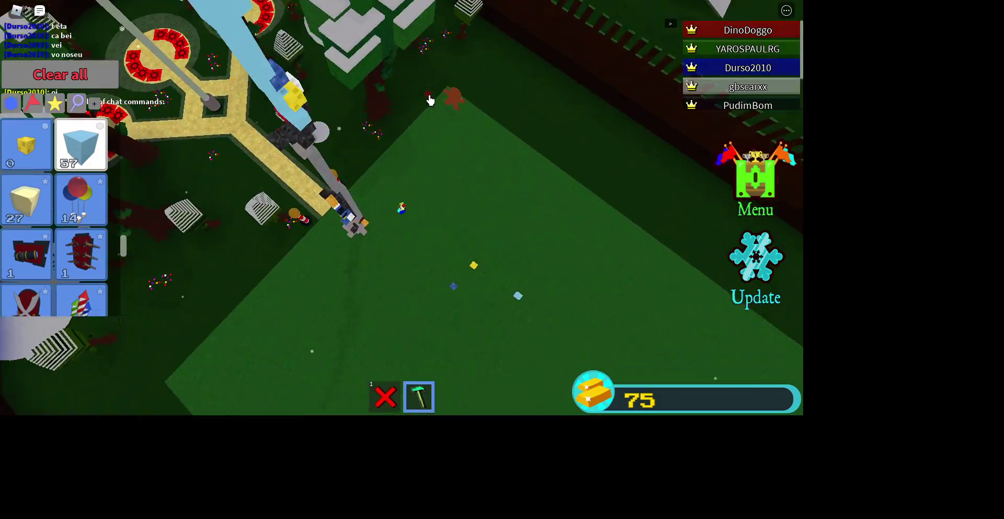
scroll(430, 100, "up", 5)
left_click_drag(431, 99, 528, 250)
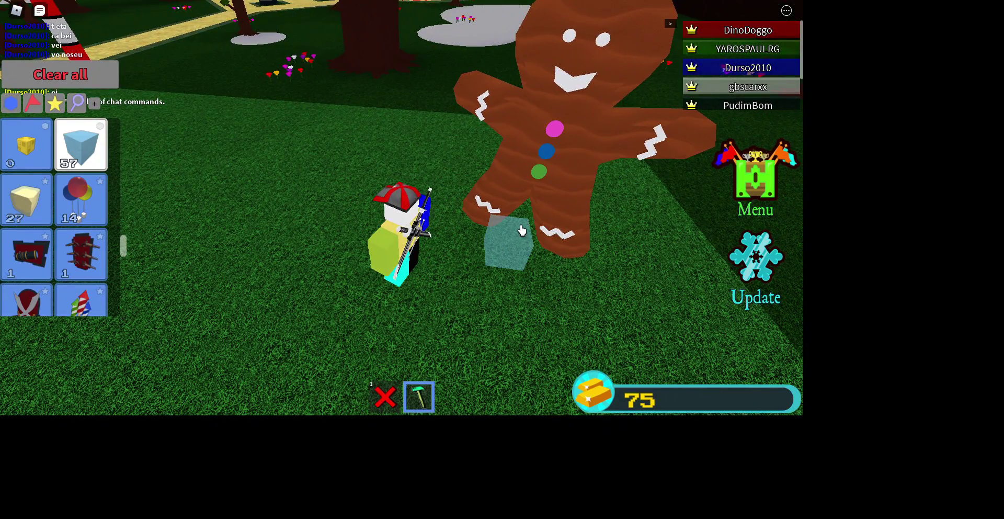
scroll(522, 231, "down", 5)
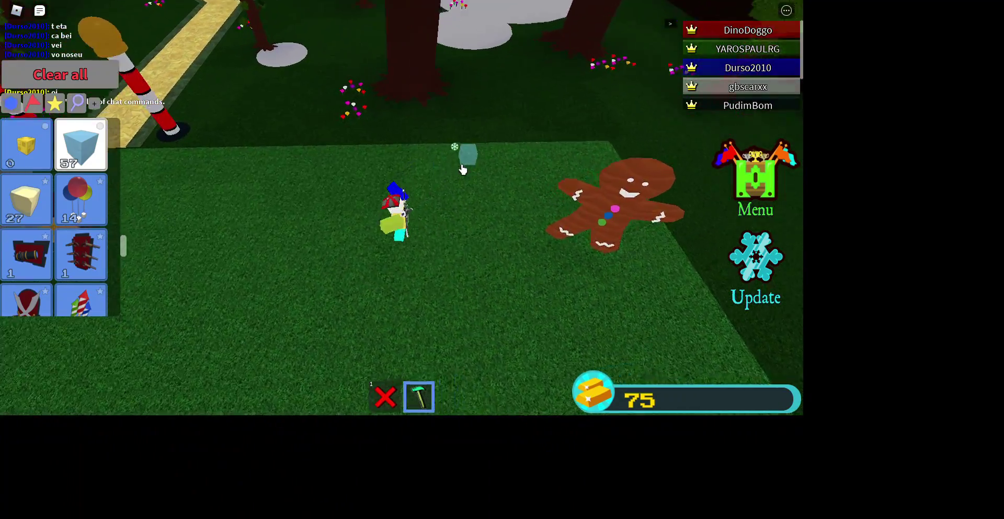
scroll(463, 169, "down", 5)
left_click_drag(463, 169, 369, 253)
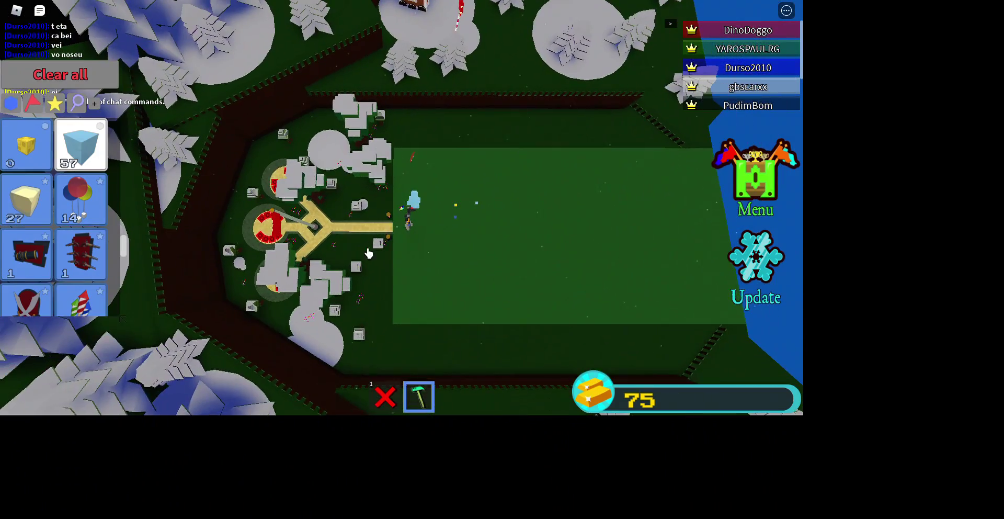
left_click_drag(416, 206, 497, 165)
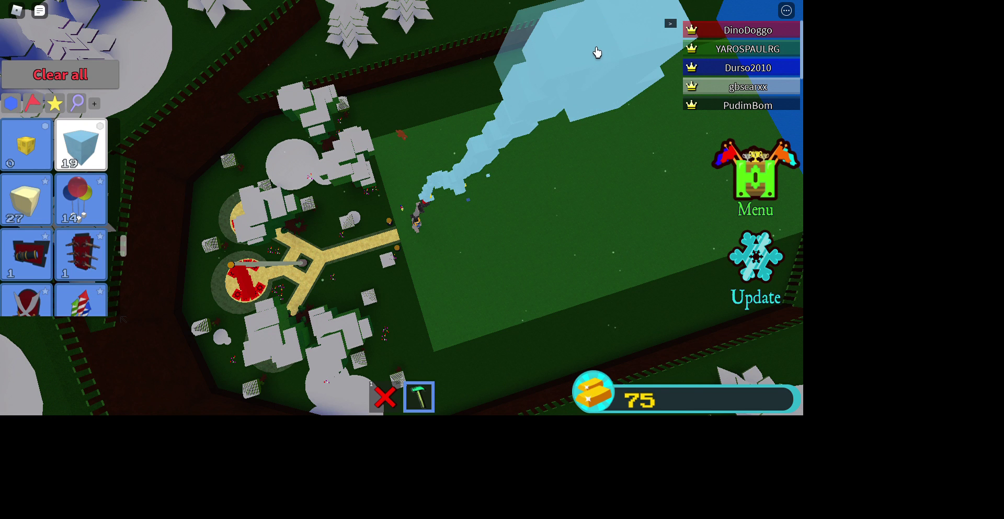
right_click(597, 52)
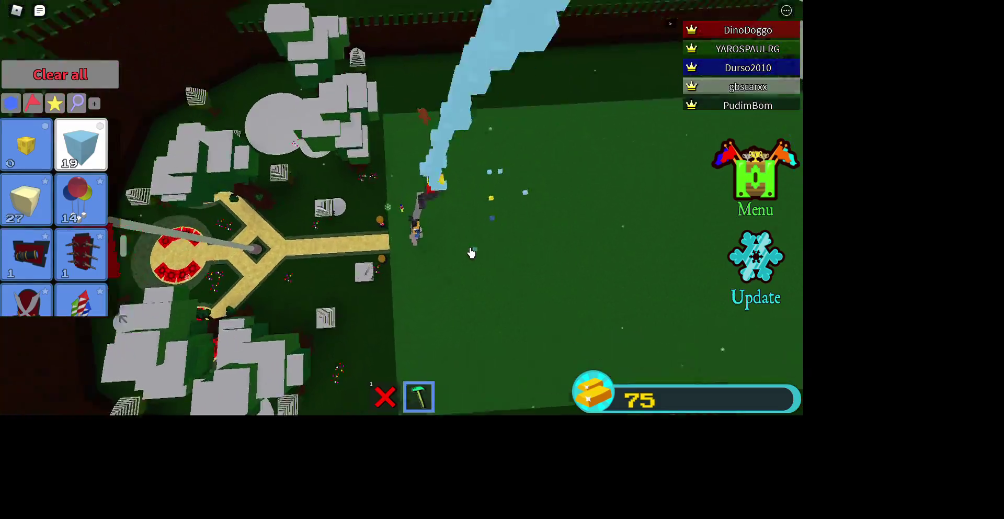
scroll(471, 253, "up", 3)
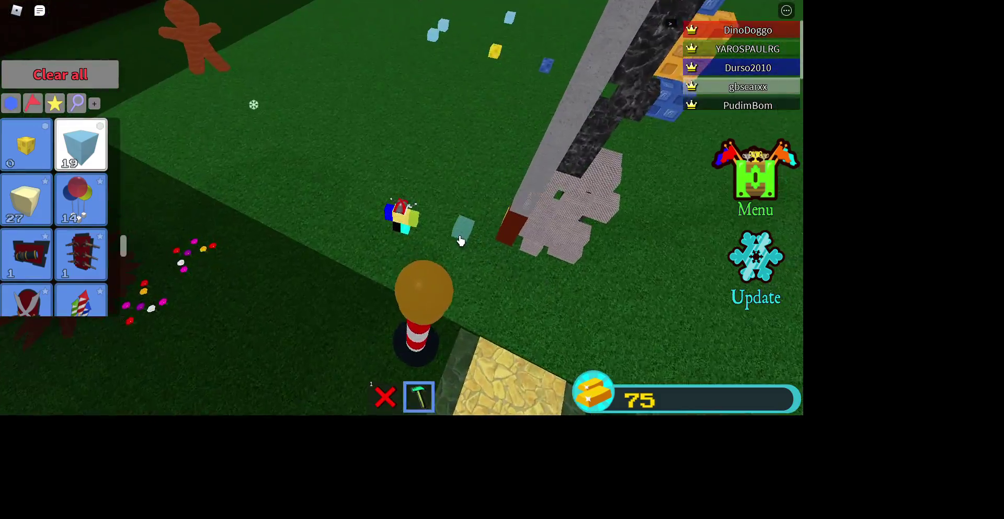
scroll(461, 241, "up", 3)
right_click(471, 243)
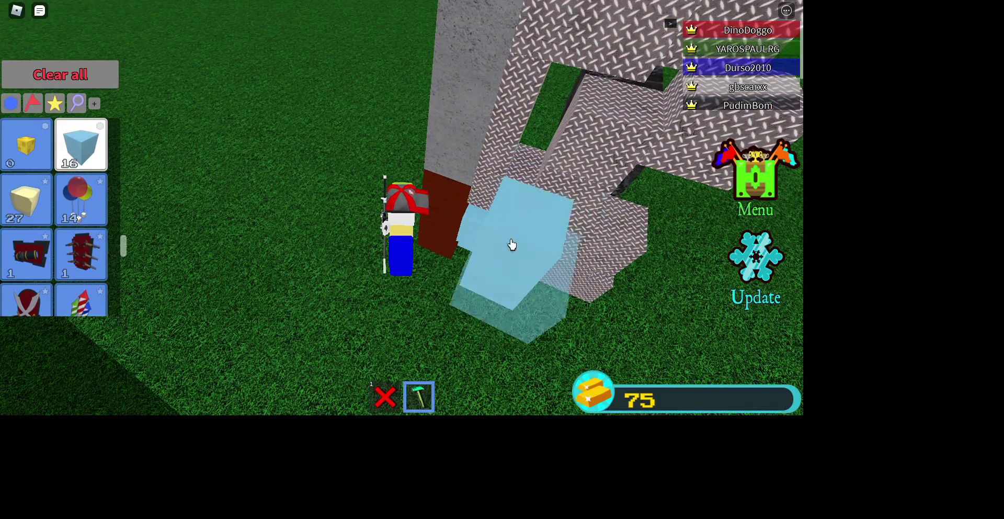
left_click(511, 245)
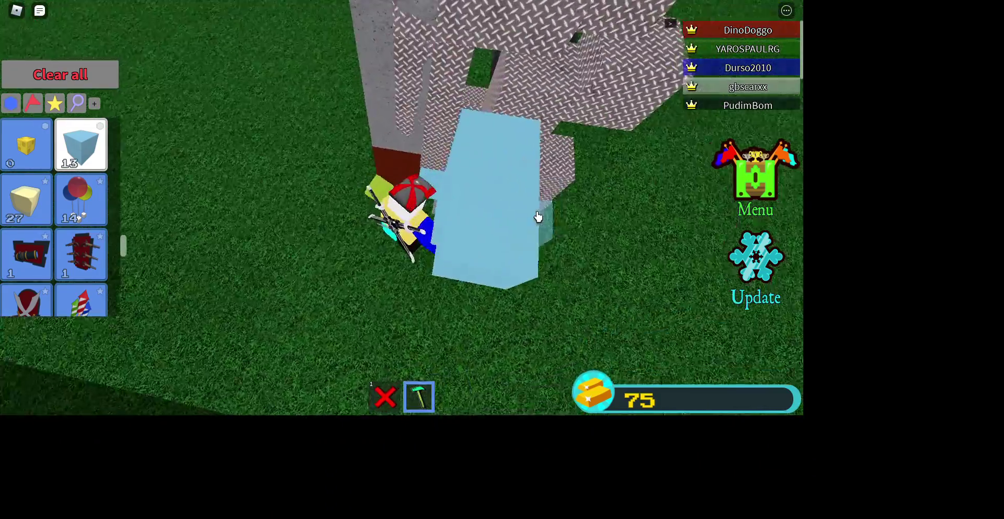
left_click_drag(537, 216, 538, 217)
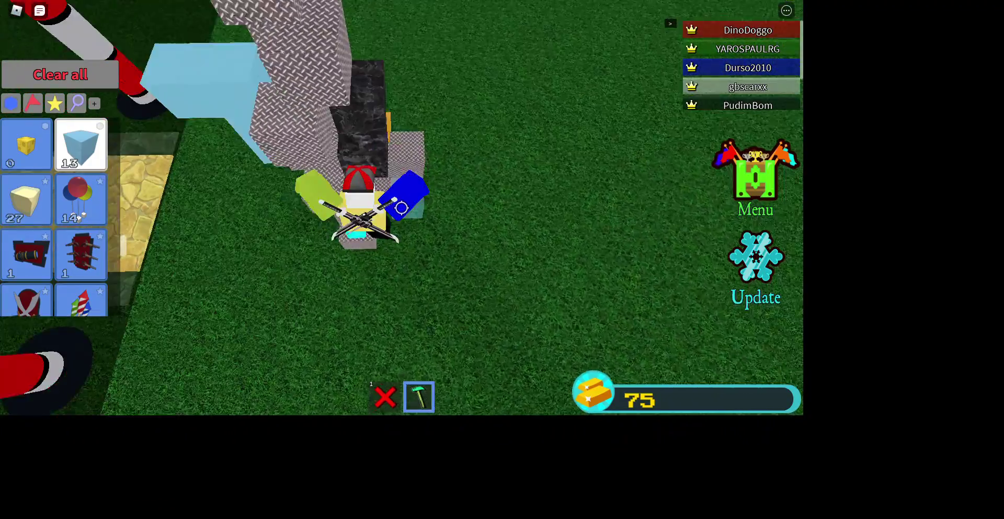
Place cream blocks around the tower base
left_click_drag(400, 209, 385, 157)
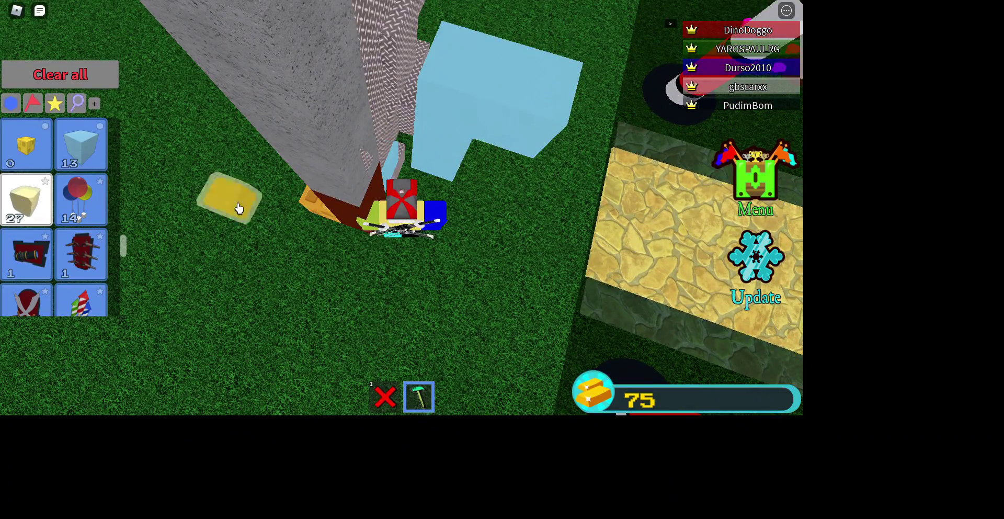
left_click_drag(415, 102, 419, 74)
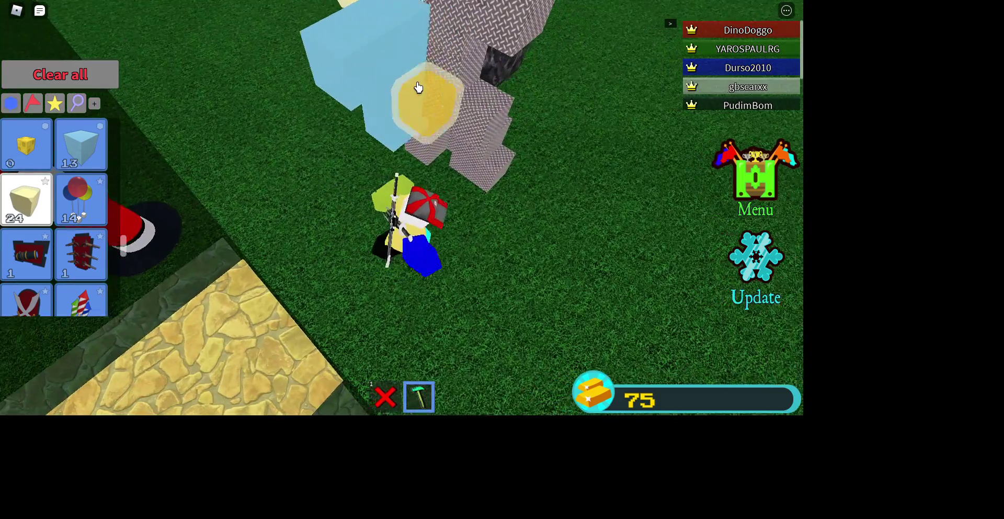
mouse_move(418, 29)
left_mouse_down()
mouse_move(403, 230)
mouse_move(445, 287)
left_mouse_up()
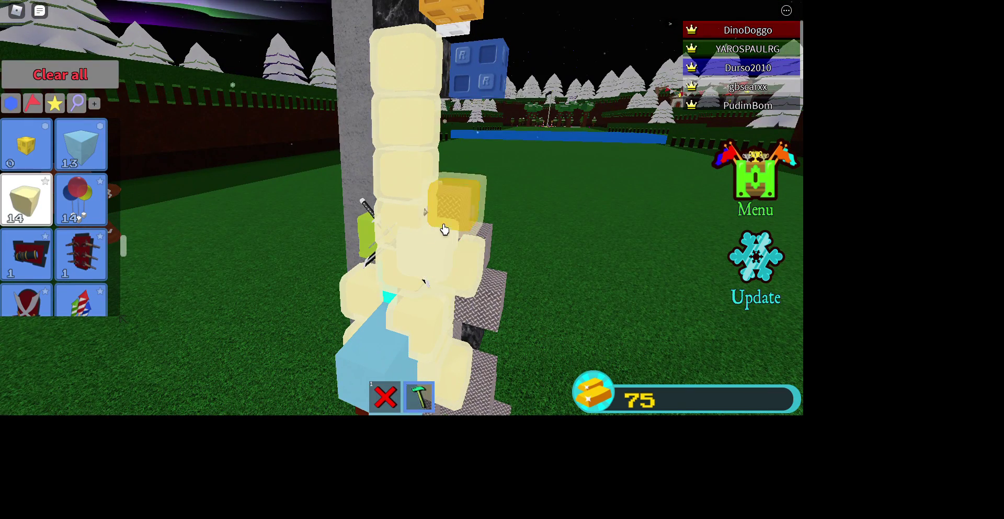
left_click(385, 234)
left_click(392, 212)
left_click(396, 194)
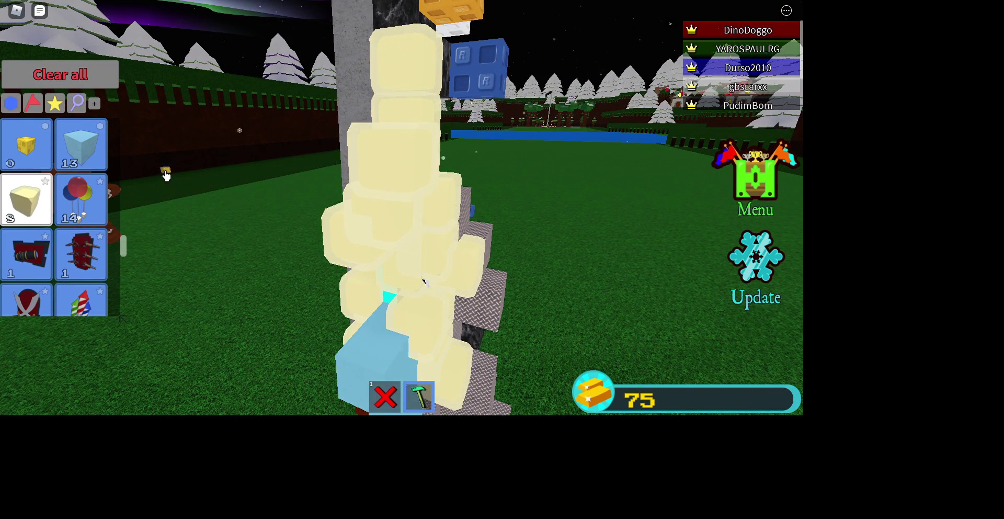
Leave build mode and launch the build, confirming with Yes
key("2")
left_click(67, 245)
left_click(321, 297)
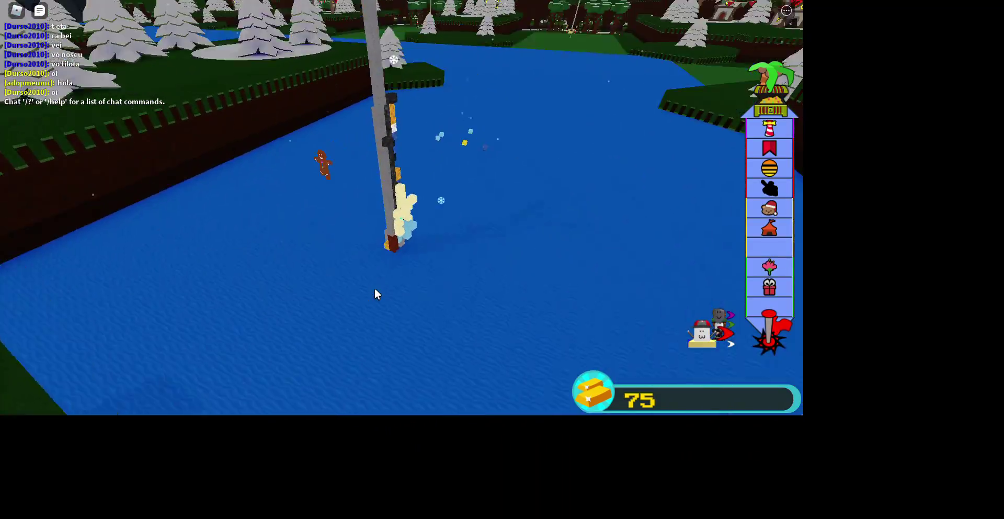
scroll(376, 292, "down", 5)
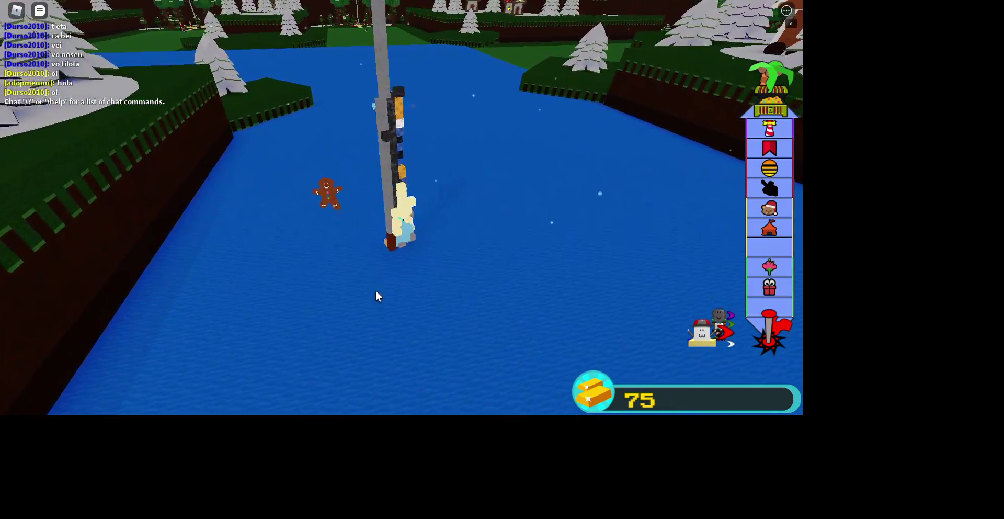
scroll(375, 288, "down", 8)
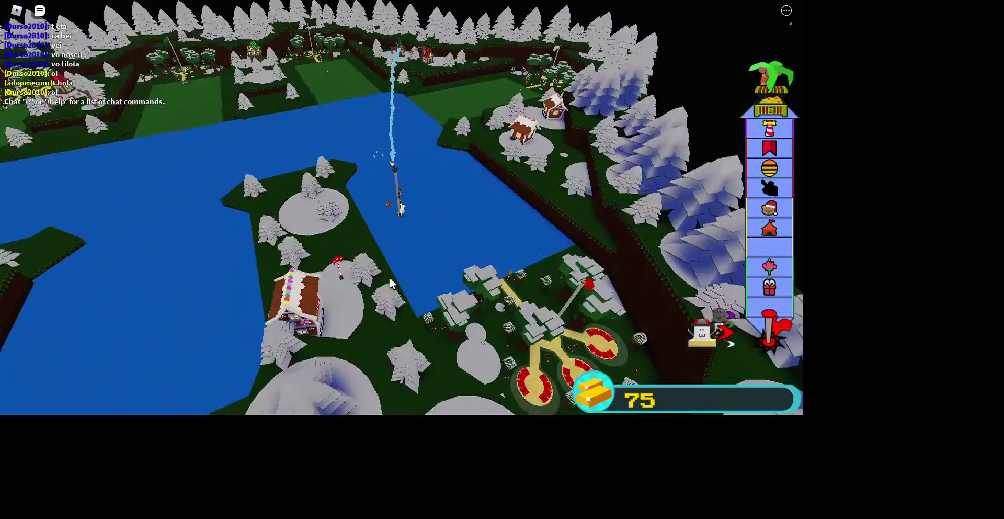
scroll(391, 282, "up", 6)
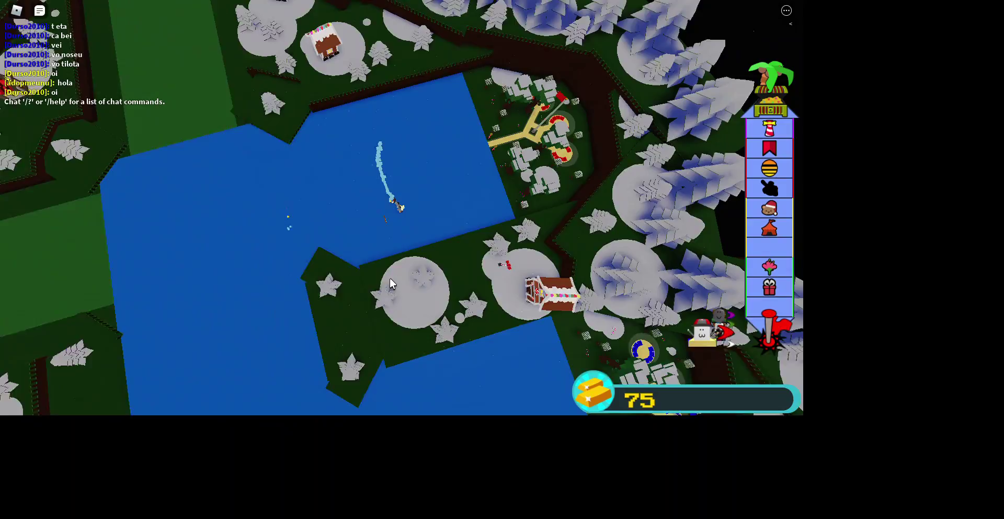
scroll(390, 282, "down", 5)
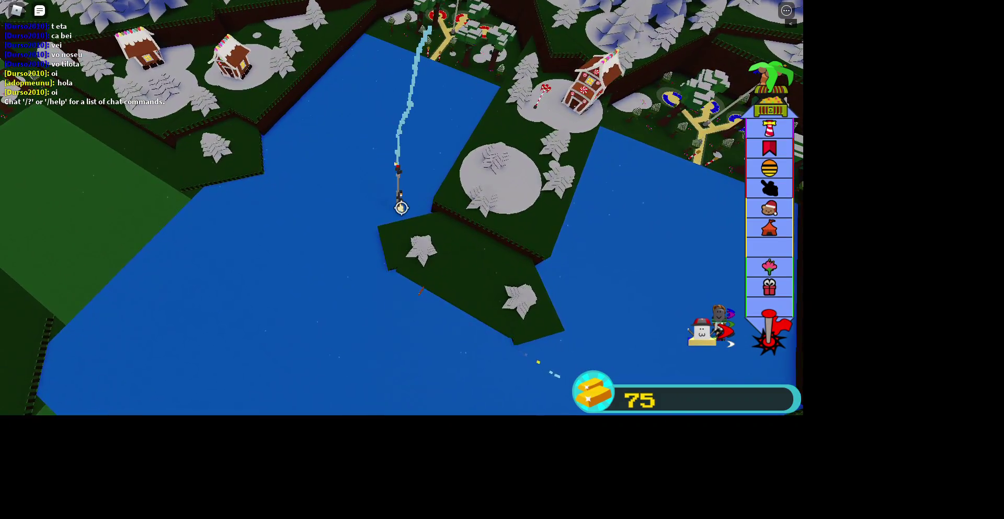
Follow the launched tower with the camera as it swings over the lake
left_click(401, 207)
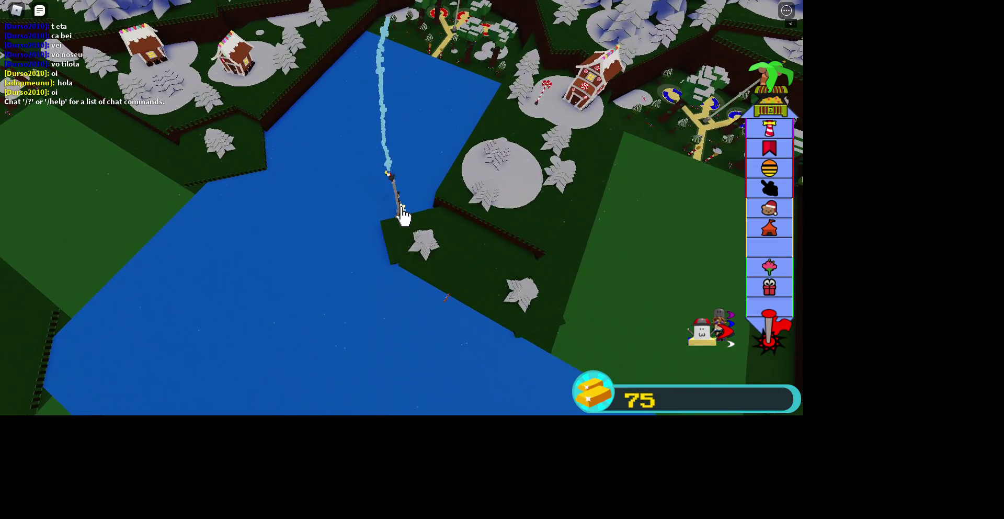
left_click_drag(402, 208, 400, 207)
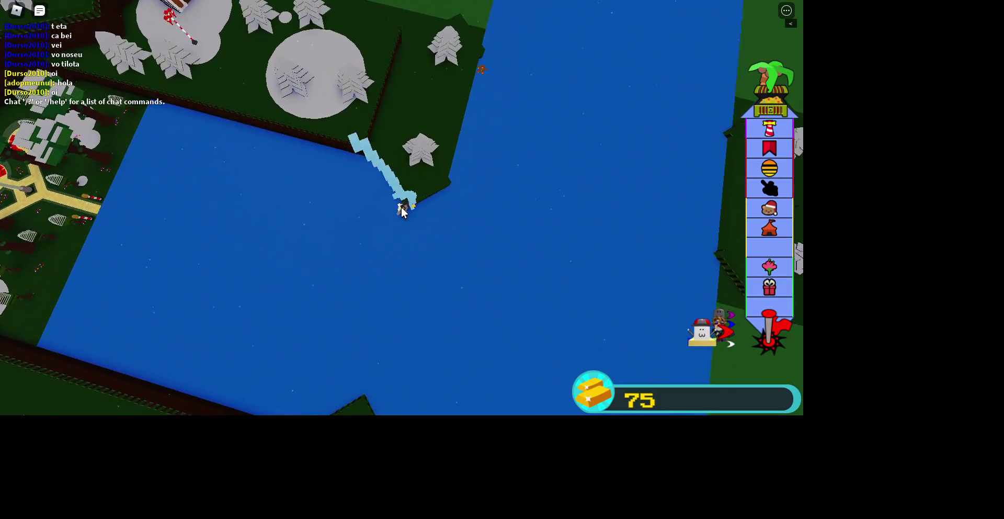
scroll(401, 207, "up", 6)
left_click_drag(373, 256, 417, 169)
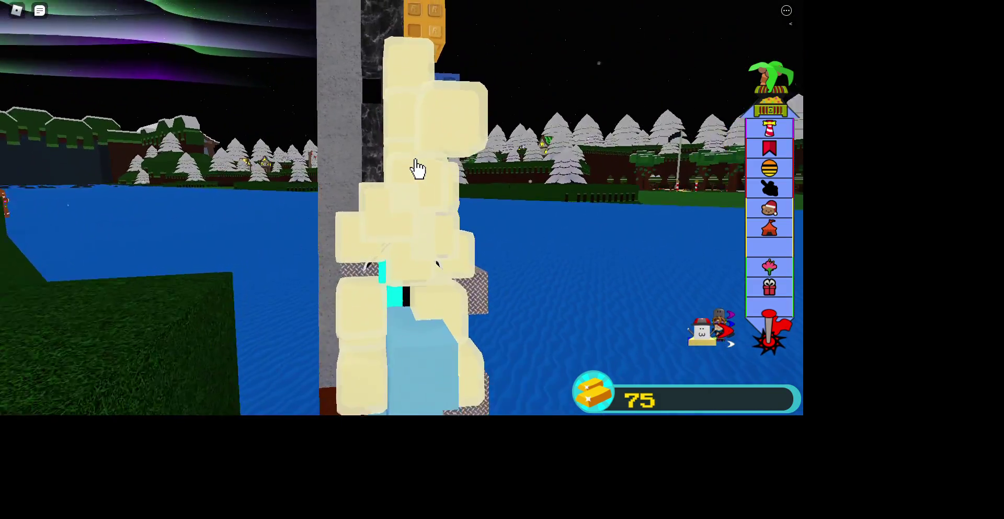
scroll(417, 168, "down", 6)
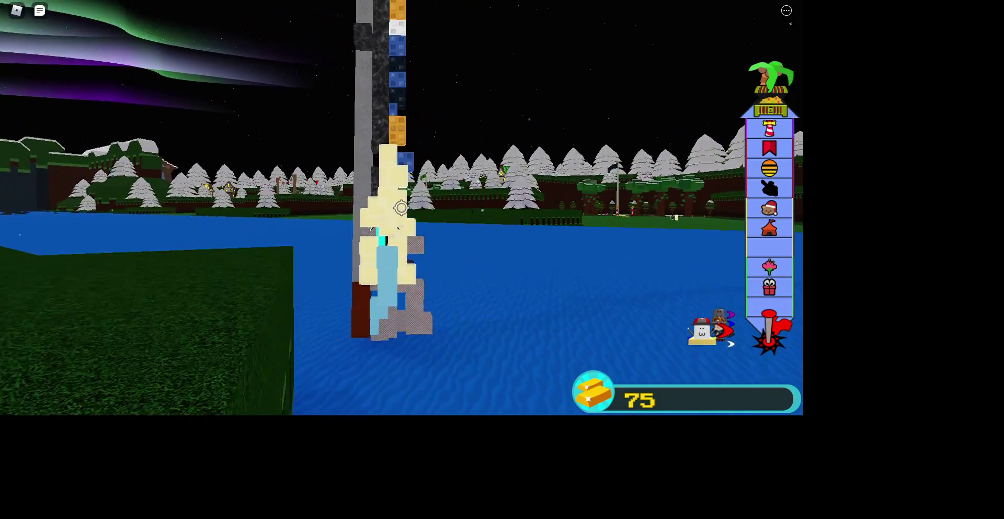
mouse_move(417, 168)
left_mouse_down()
mouse_move(446, 204)
mouse_move(422, 207)
left_mouse_up()
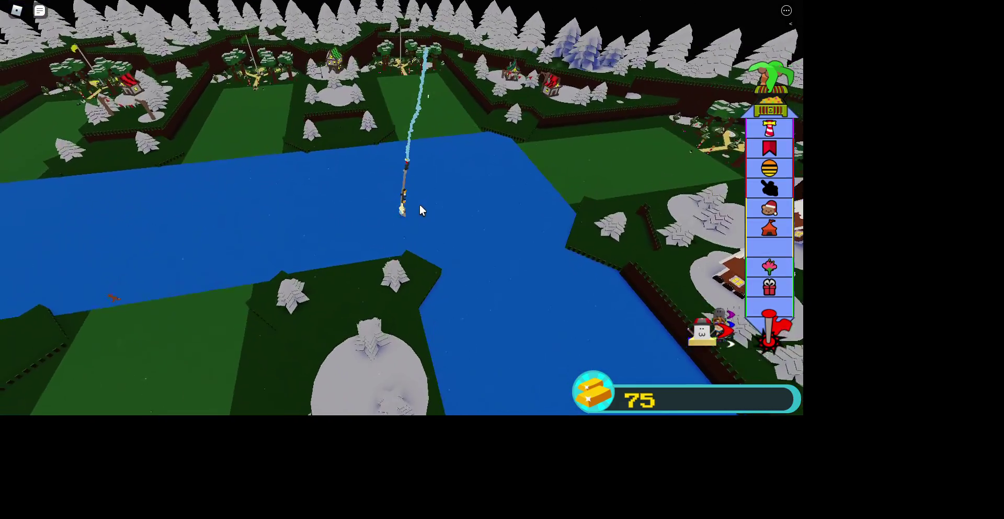
scroll(420, 211, "up", 3)
scroll(420, 211, "up", 3)
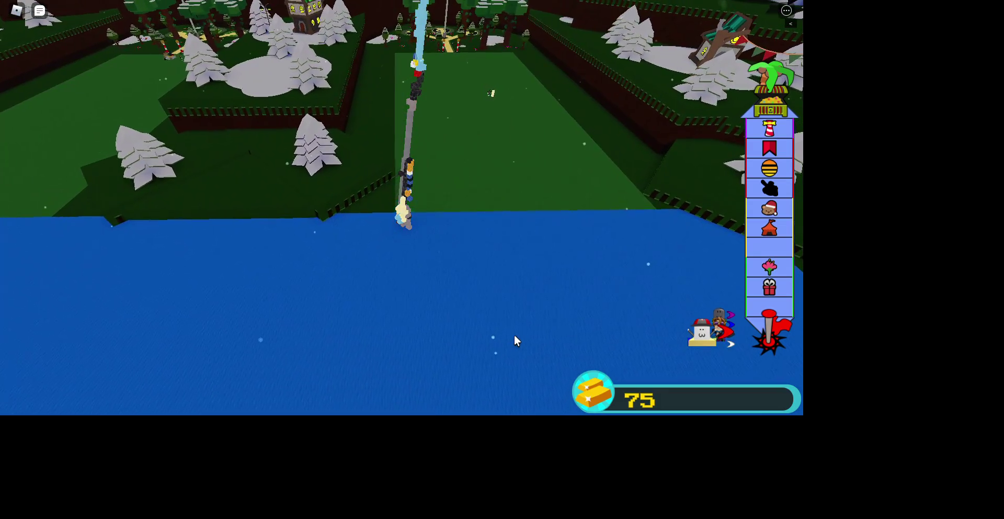
key("w")
scroll(518, 321, "up", 5)
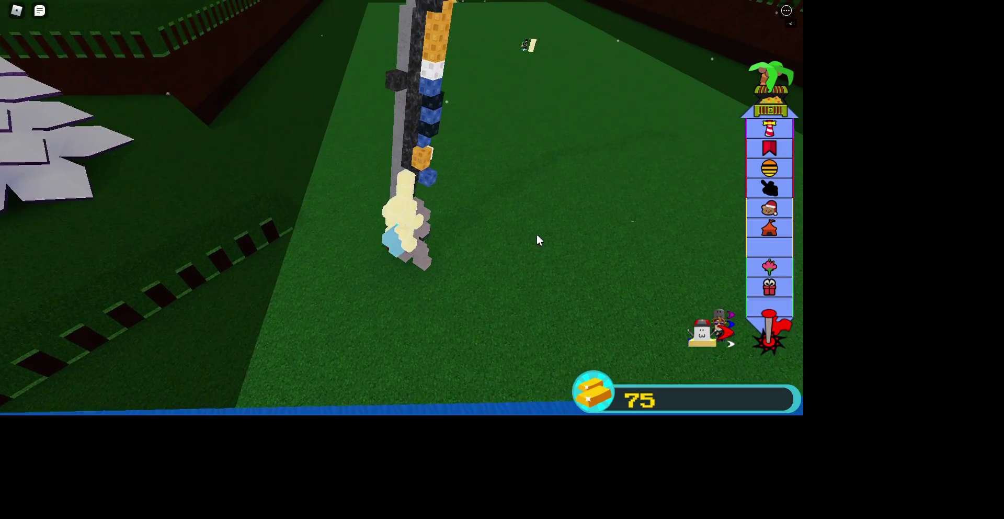
right_click(529, 138)
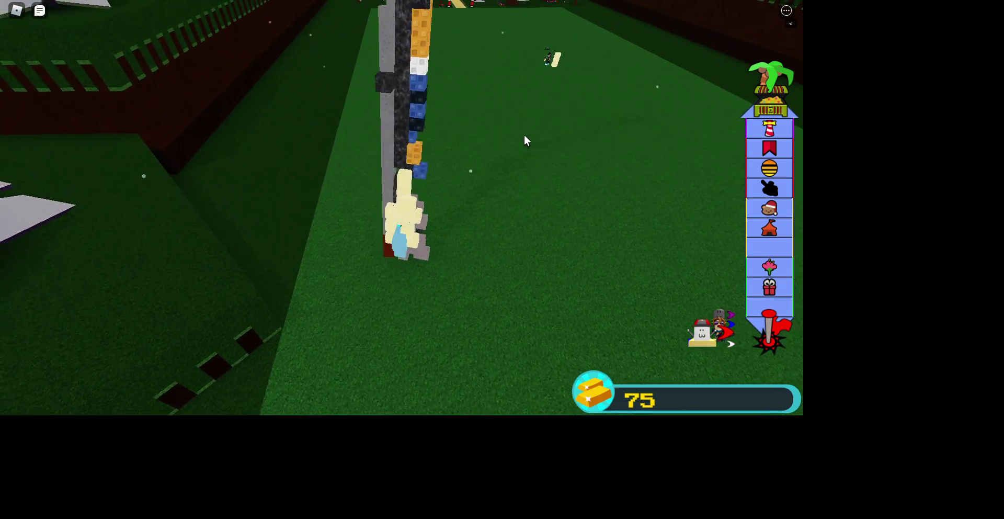
scroll(640, 92, "up", 3)
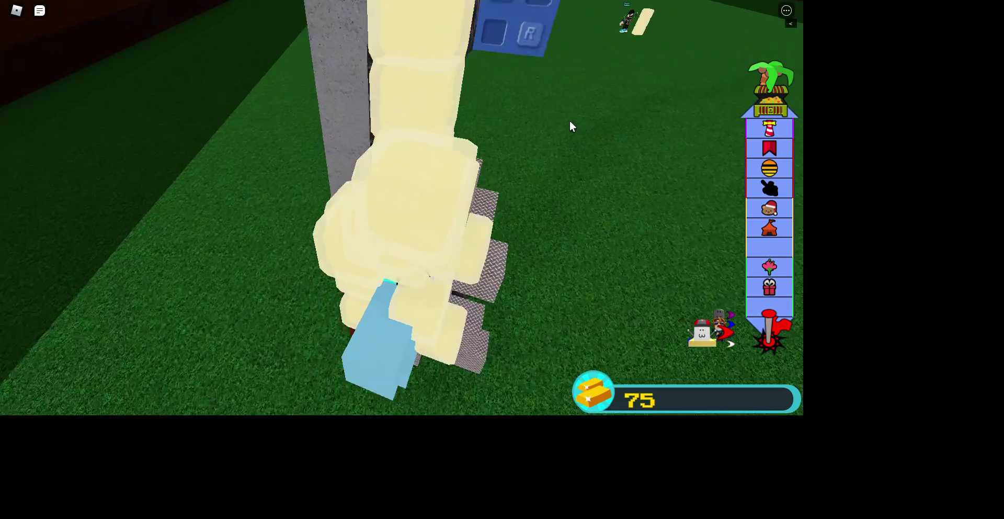
scroll(570, 120, "up", 5)
scroll(314, 156, "down", 5)
scroll(455, 211, "down", 5)
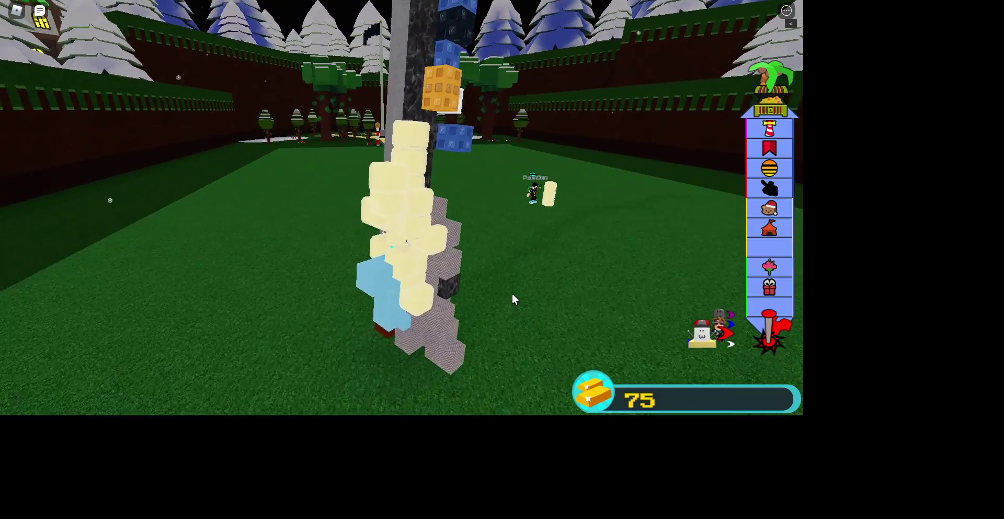
scroll(512, 295, "up", 5)
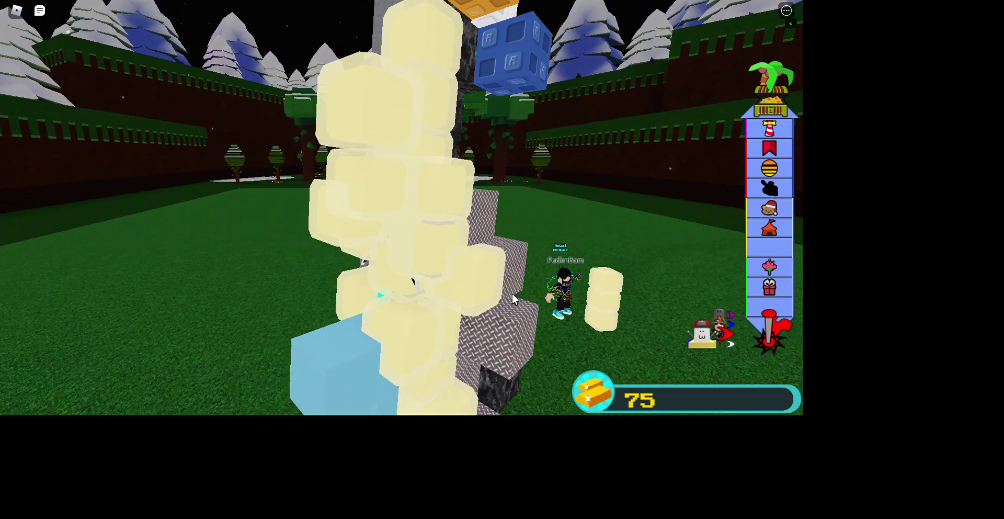
scroll(512, 295, "down", 3)
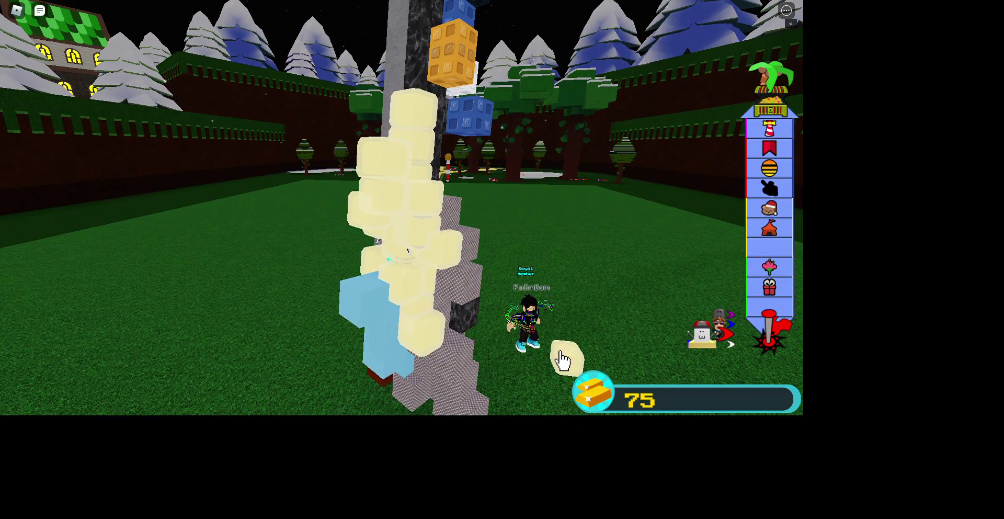
mouse_move(561, 352)
left_mouse_down()
mouse_move(531, 311)
mouse_move(424, 236)
left_mouse_up()
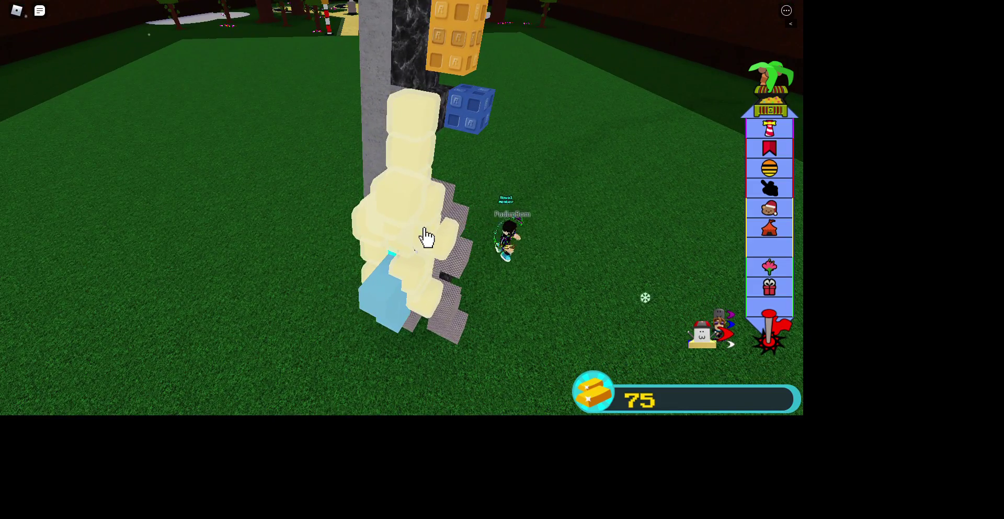
mouse_move(541, 229)
left_mouse_down()
mouse_move(401, 208)
mouse_move(376, 127)
left_mouse_up()
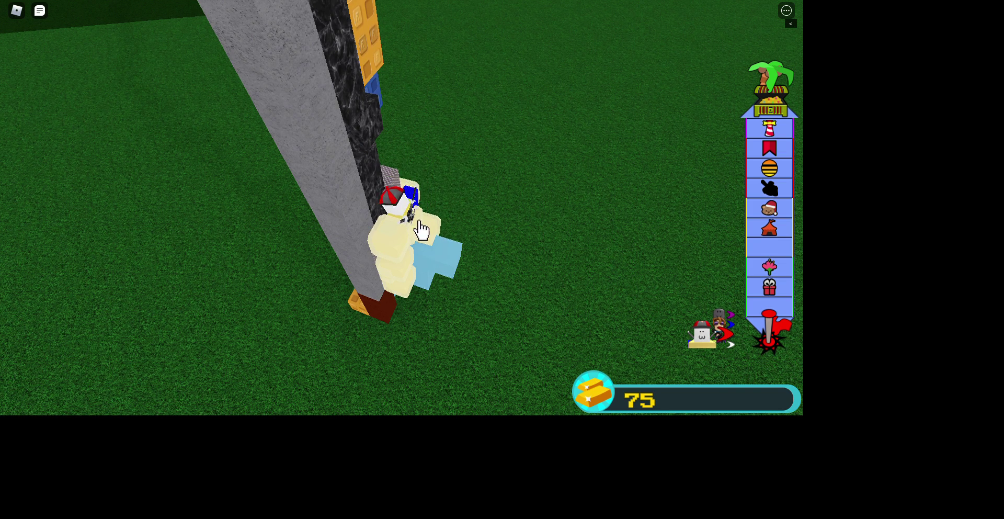
Rotate the camera around the character to watch the tower tip over onto the field
right_click(417, 269)
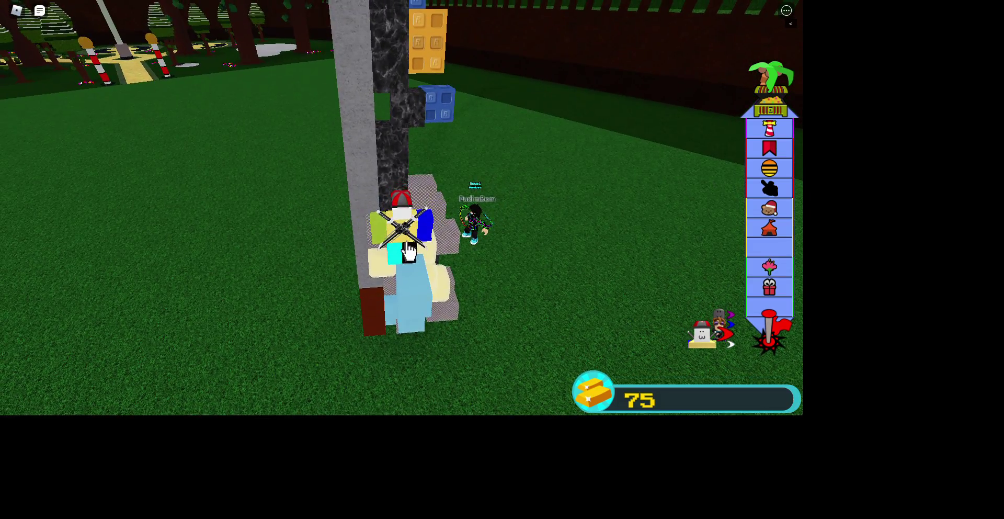
left_click_drag(396, 250, 438, 246)
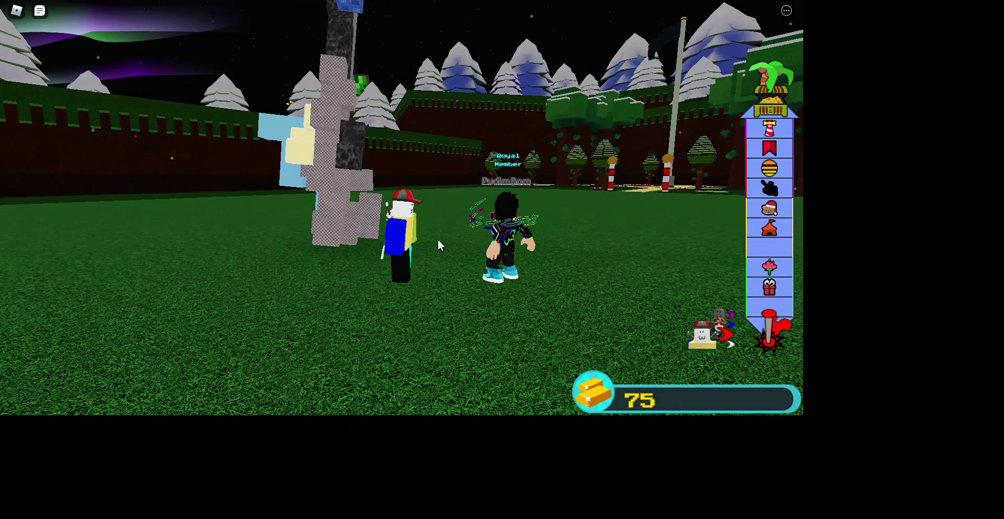
right_click(438, 245)
left_click_drag(438, 239, 435, 241)
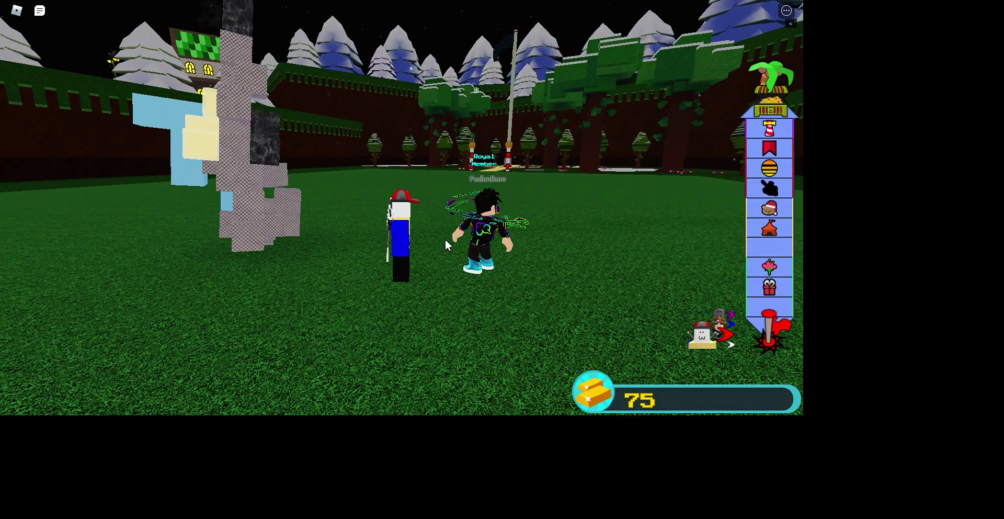
left_click_drag(445, 239, 483, 235)
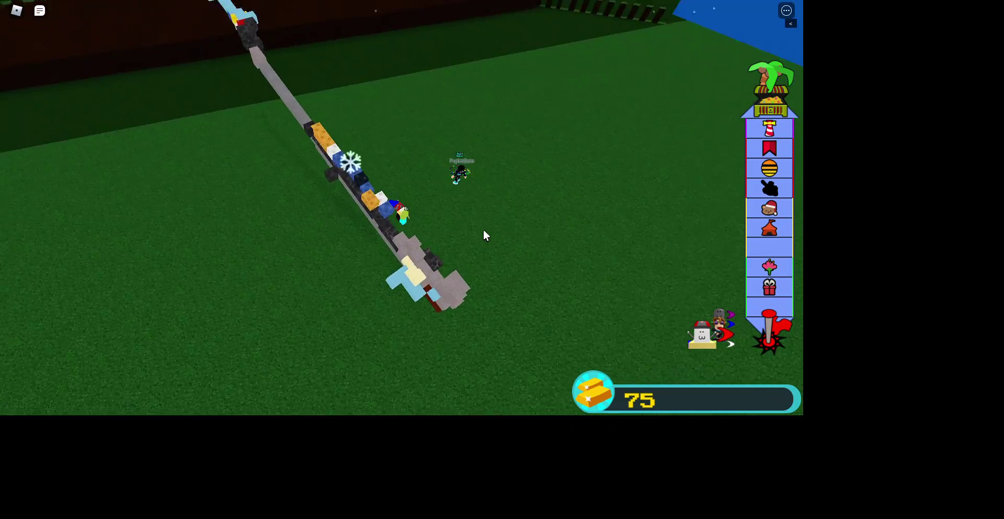
left_click_drag(484, 235, 484, 235)
scroll(483, 235, "up", 5)
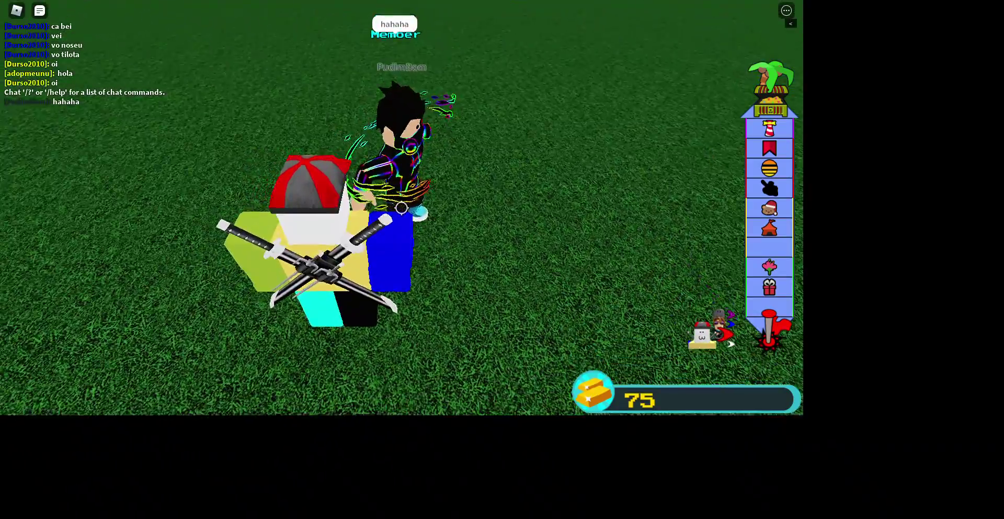
scroll(401, 208, "down", 4)
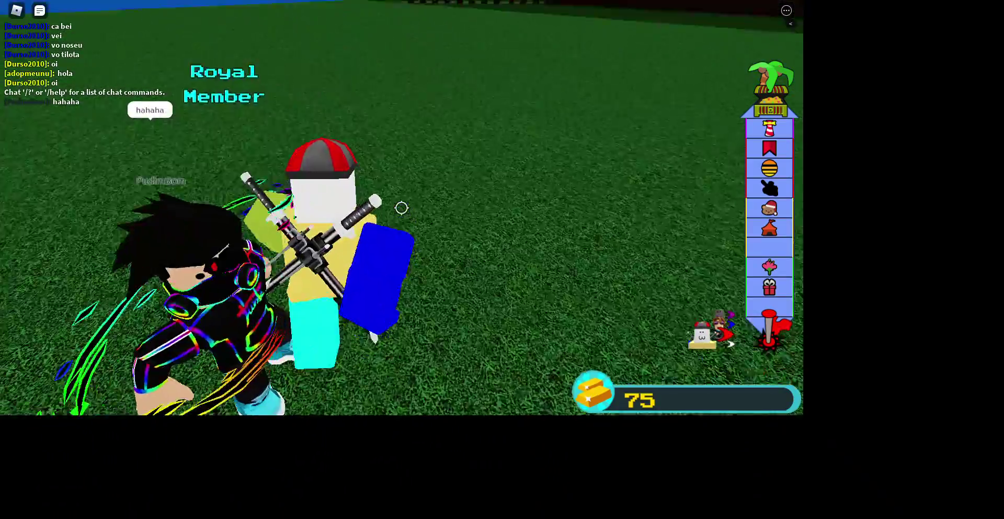
mouse_move(401, 208)
left_mouse_down()
mouse_move(484, 173)
mouse_move(402, 208)
left_mouse_up()
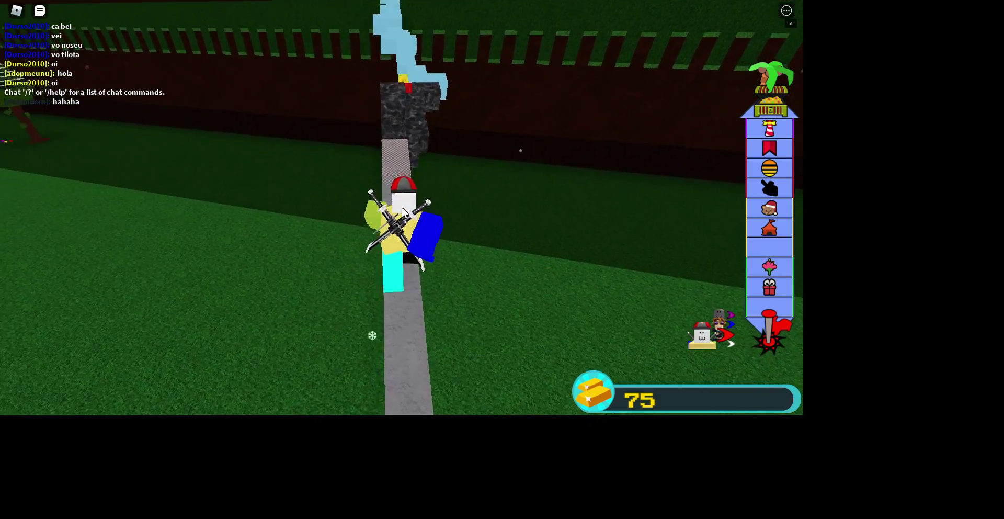
Respawn the character through the Esc menu with R and Enter
left_click_drag(402, 209, 526, 224)
key("Escape")
key("r")
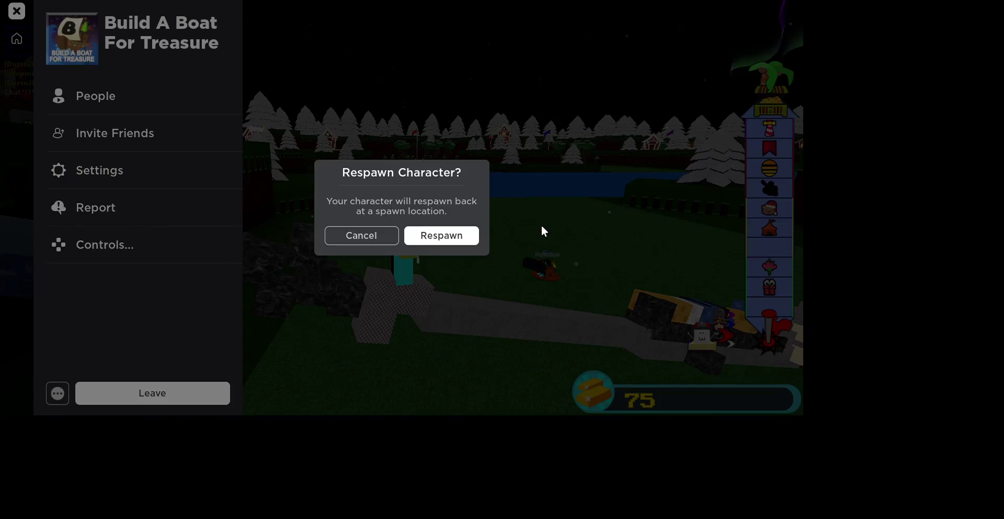
key("Return")
mouse_move(535, 263)
left_mouse_down()
mouse_move(408, 236)
mouse_move(402, 214)
left_mouse_up()
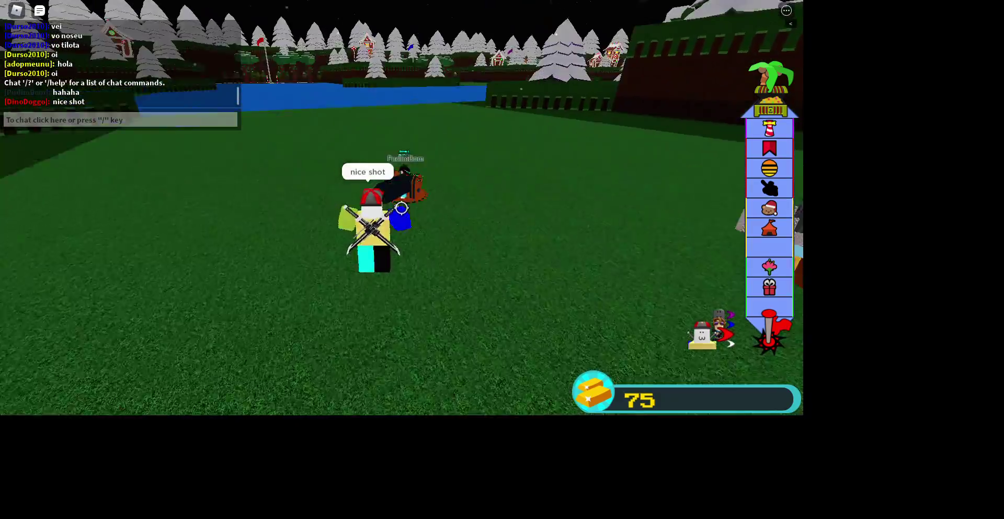
Fire from the cannon, walk across the grass, and track the swinging tower with the camera
mouse_move(401, 208)
left_mouse_down()
mouse_move(401, 236)
mouse_move(403, 214)
mouse_move(390, 214)
mouse_move(403, 214)
left_mouse_up()
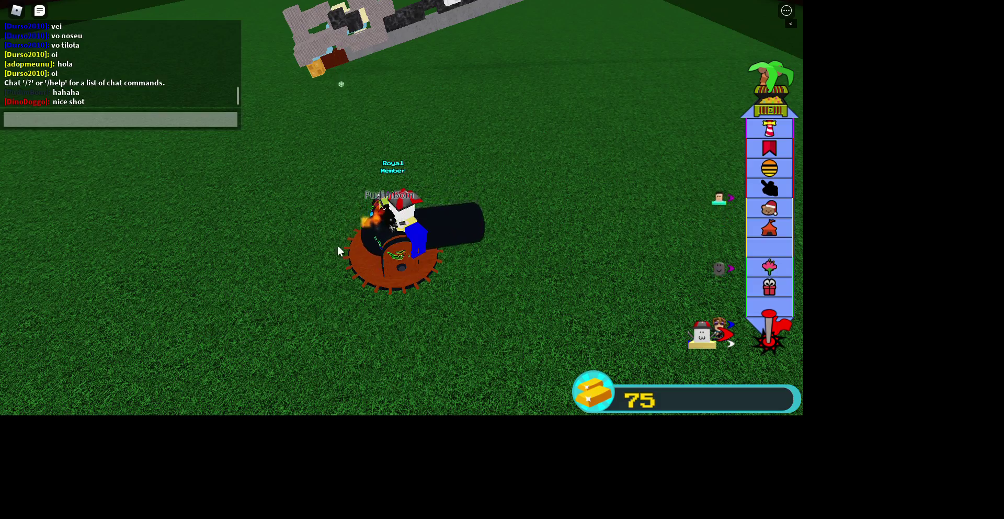
mouse_move(339, 252)
left_mouse_down()
mouse_move(728, 194)
mouse_move(414, 207)
left_mouse_up()
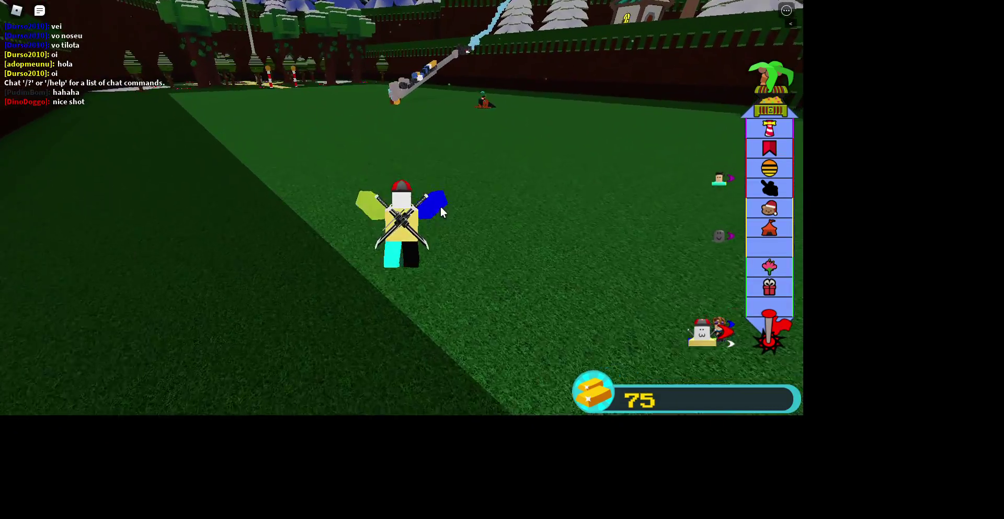
left_click_drag(440, 206, 505, 114)
key("w")
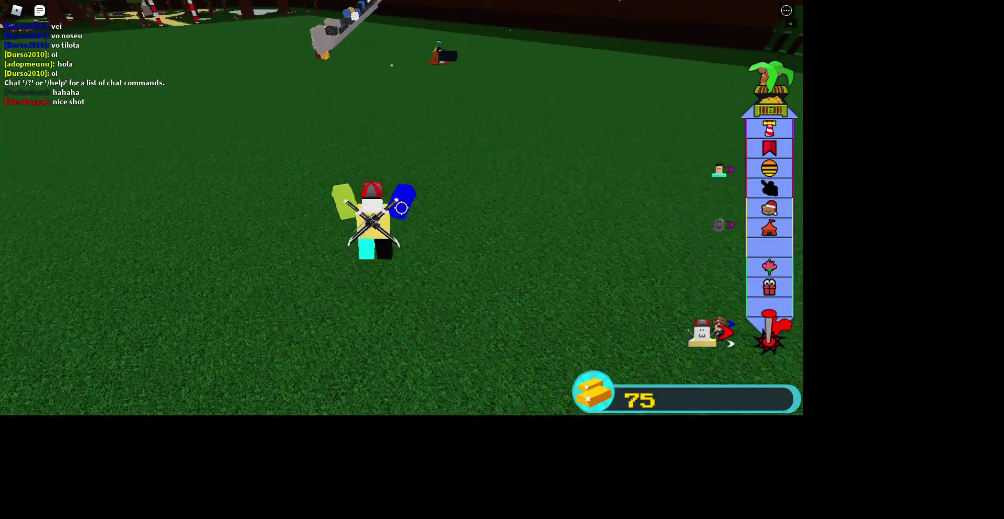
left_click_drag(503, 157, 502, 251)
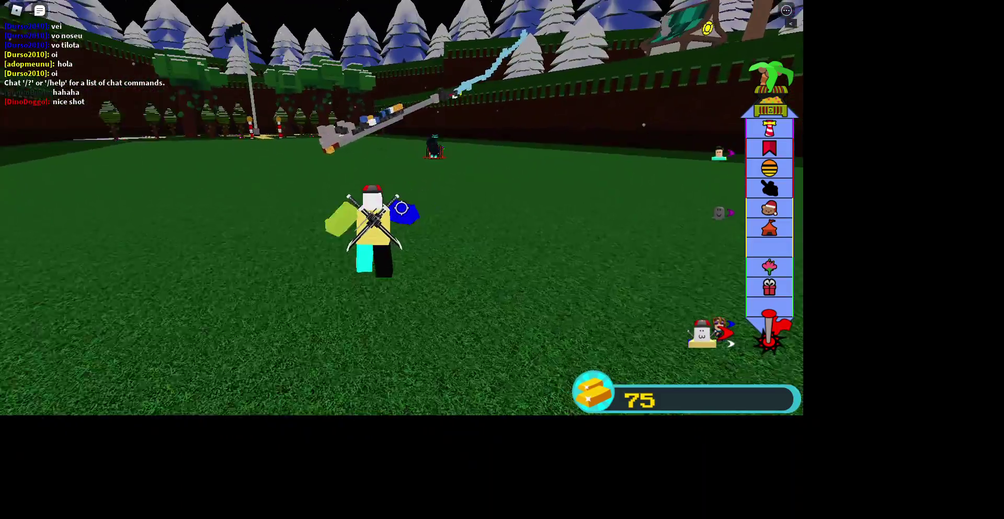
left_click_drag(502, 197, 393, 197)
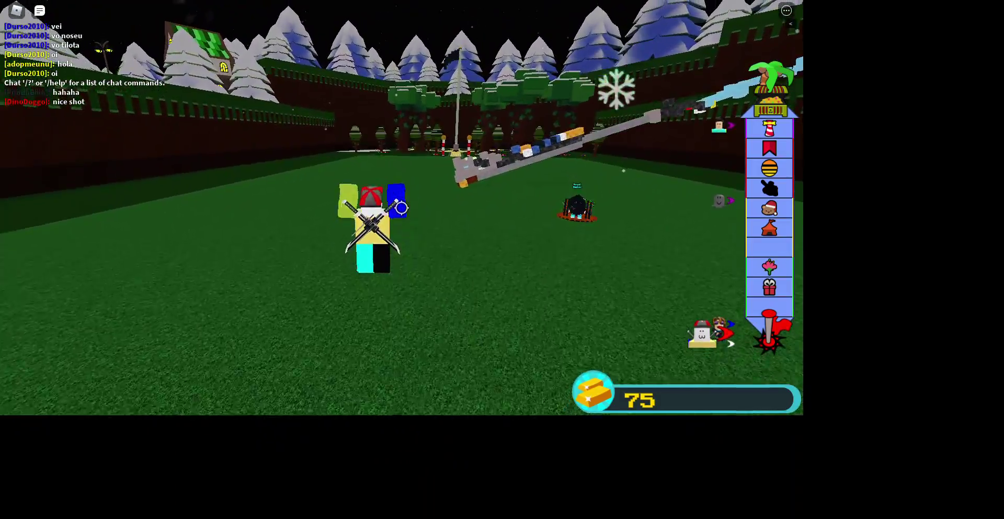
left_click_drag(502, 196, 440, 197)
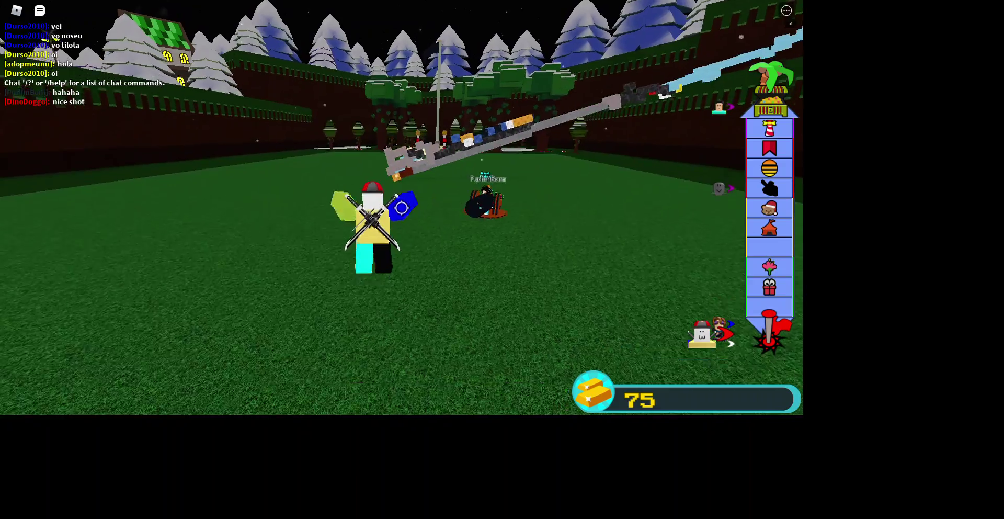
left_click_drag(503, 196, 440, 236)
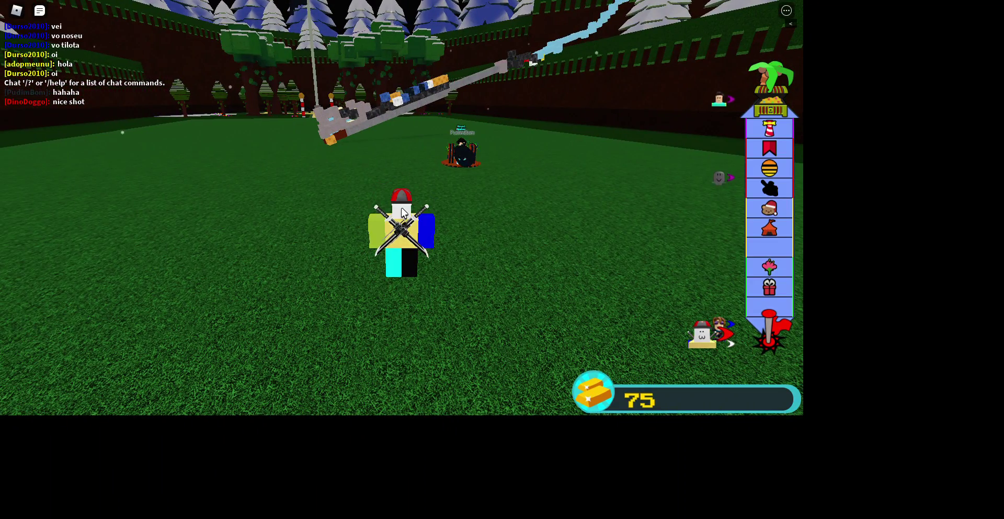